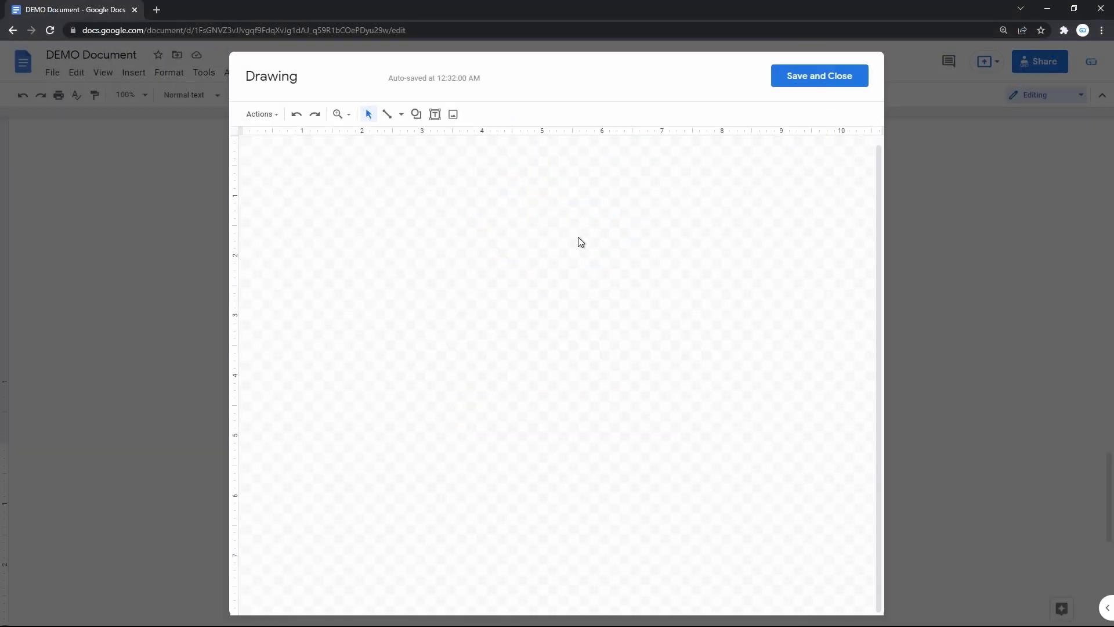
- Draw a straight line across the canvas and an arrow below it
left_click(388, 115)
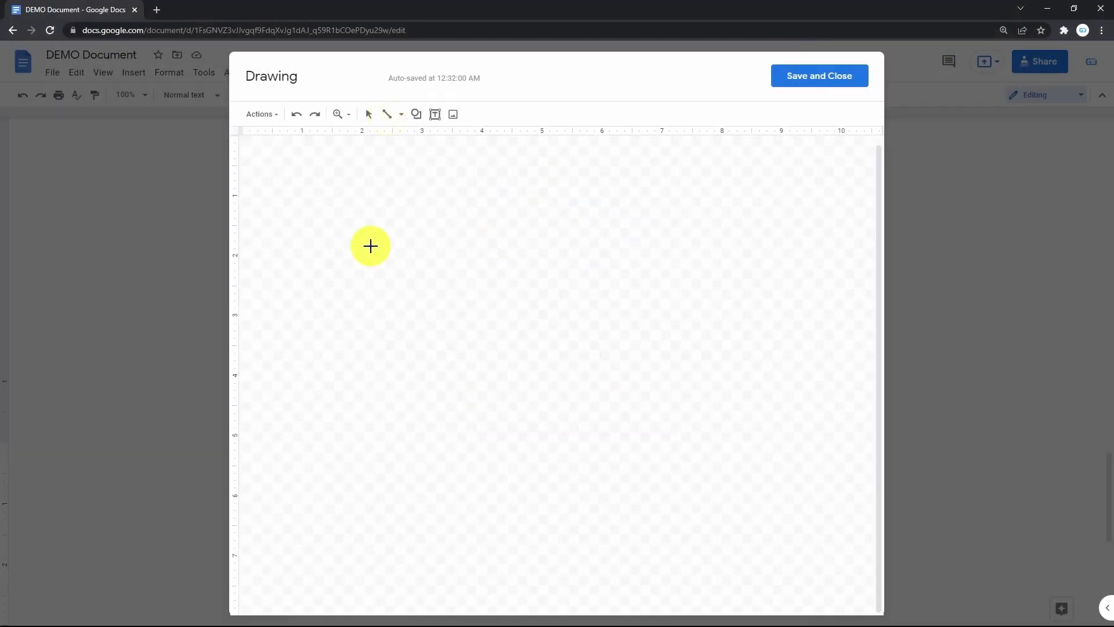
left_click_drag(370, 246, 546, 257)
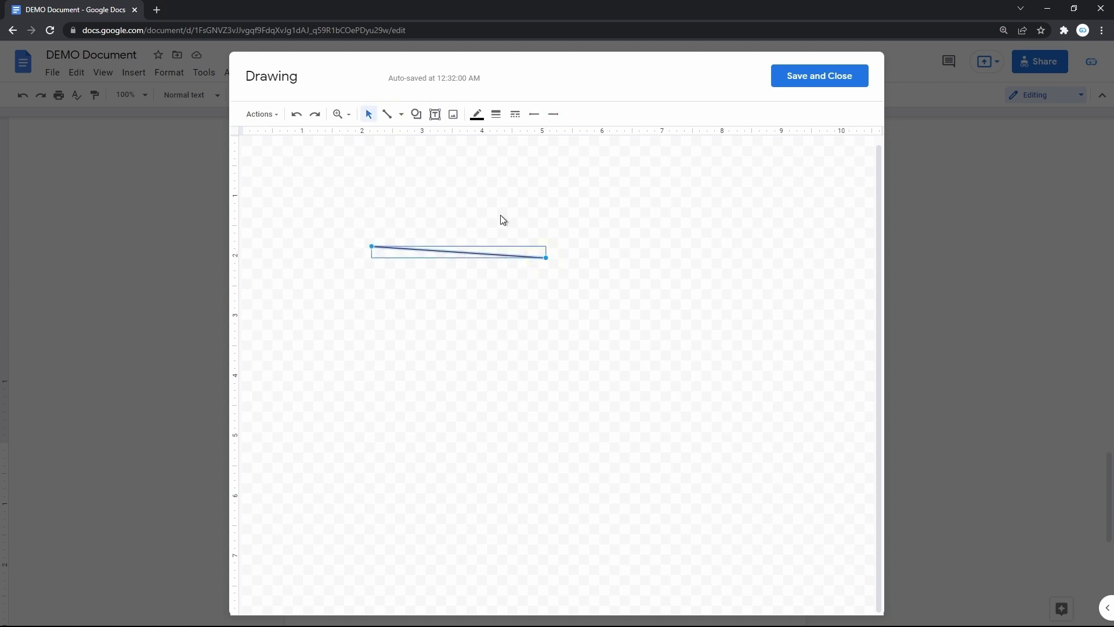
left_click(401, 114)
left_click(406, 155)
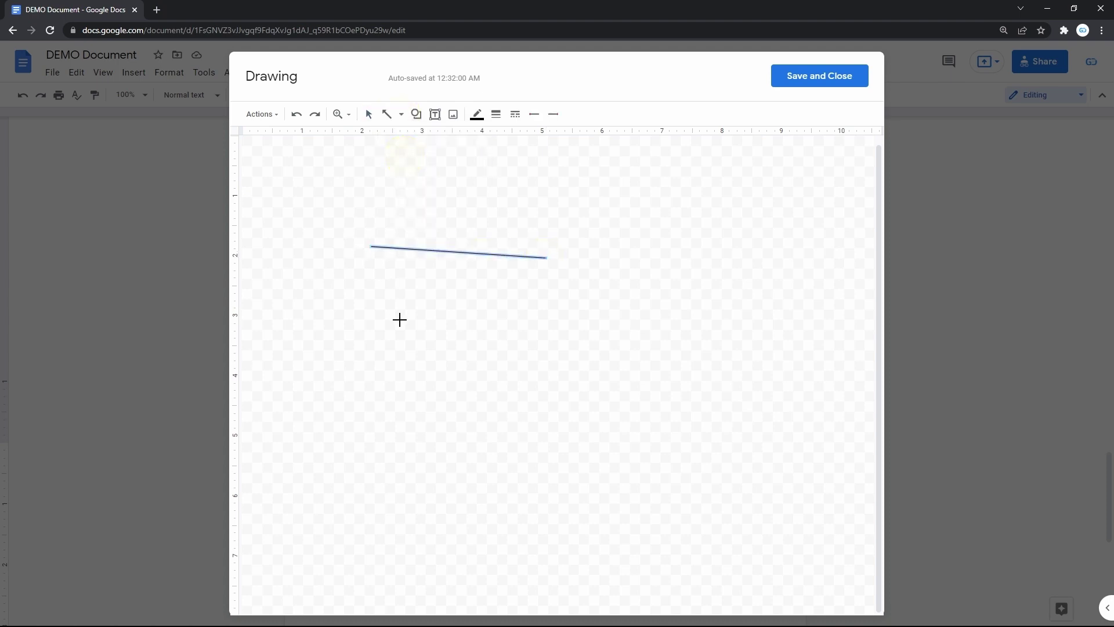
left_click_drag(400, 320, 605, 331)
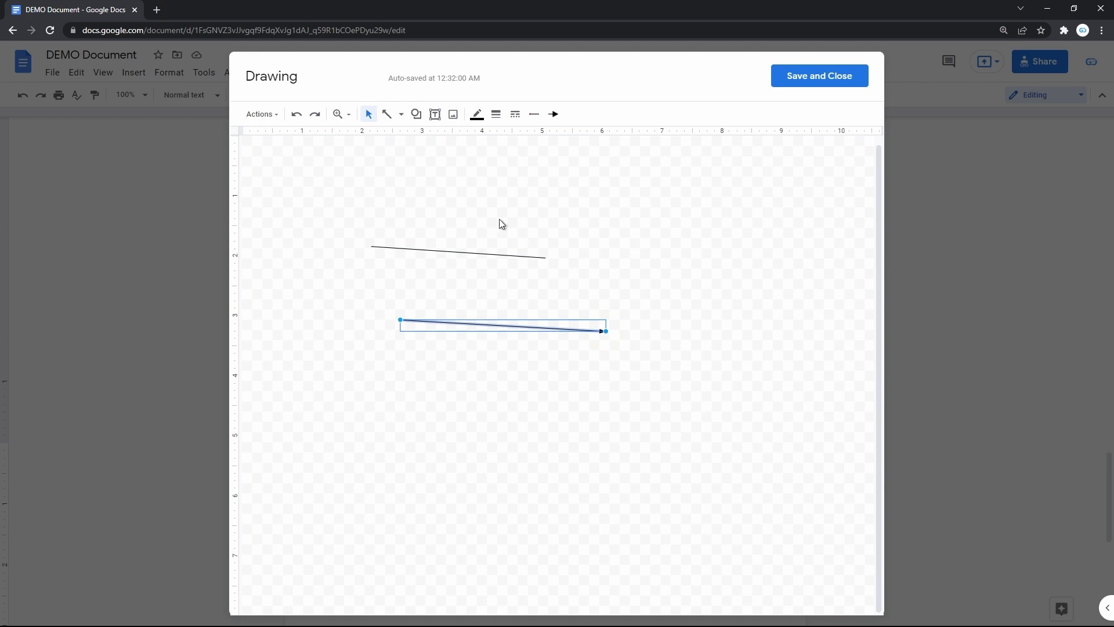
- Add an elbow connector below the arrow and a curved connector stretching down-right
left_click(401, 114)
left_click(405, 172)
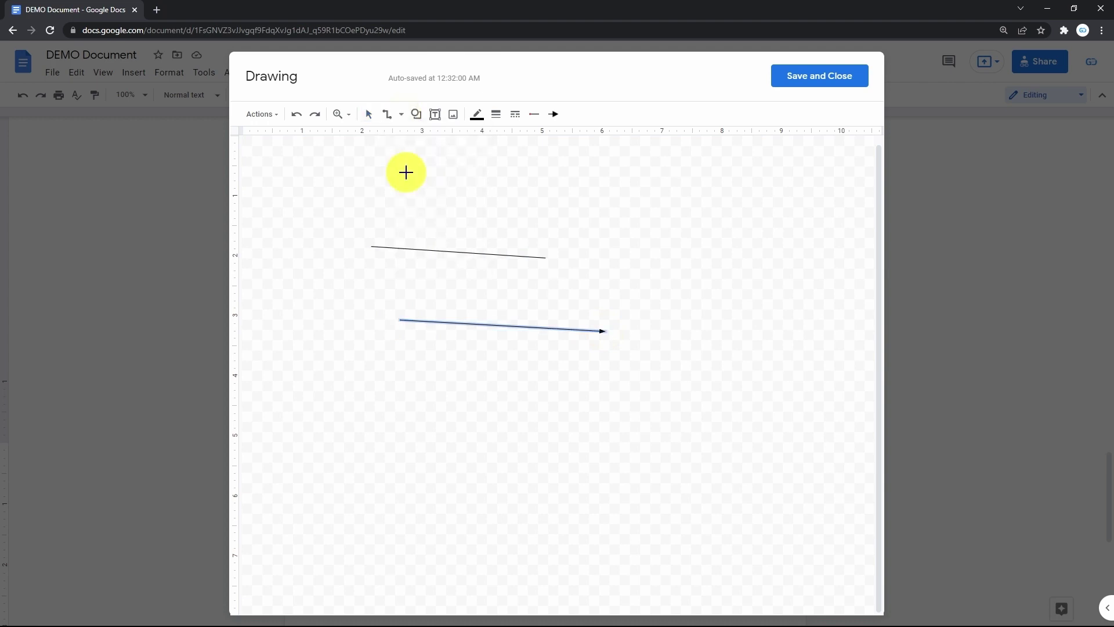
mouse_move(368, 330)
left_mouse_down()
mouse_move(425, 368)
mouse_move(547, 412)
left_mouse_up()
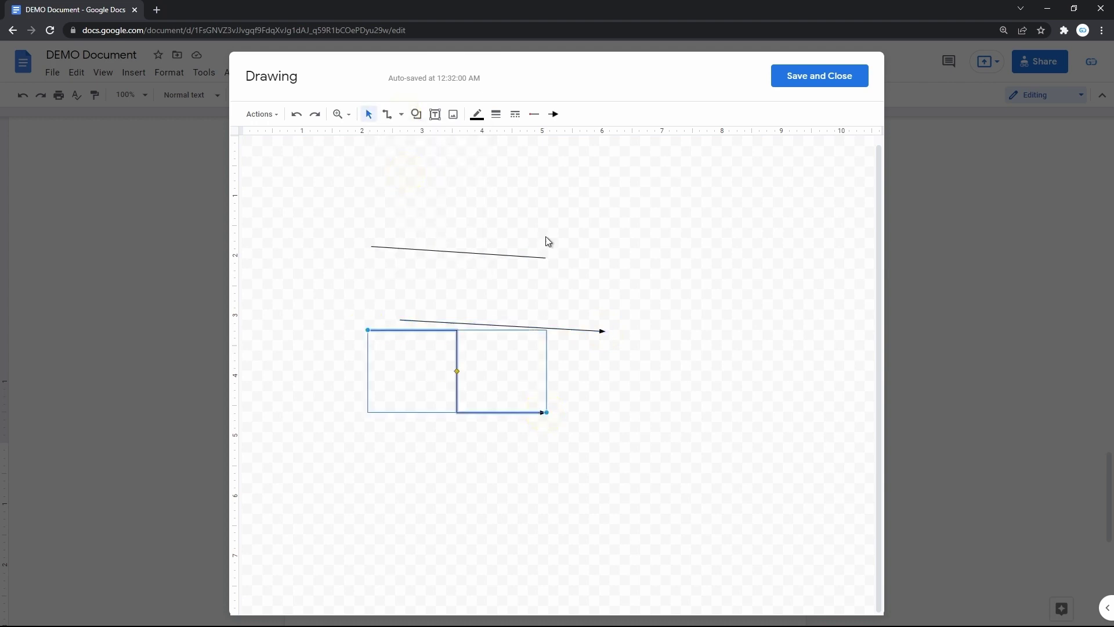
left_click(401, 115)
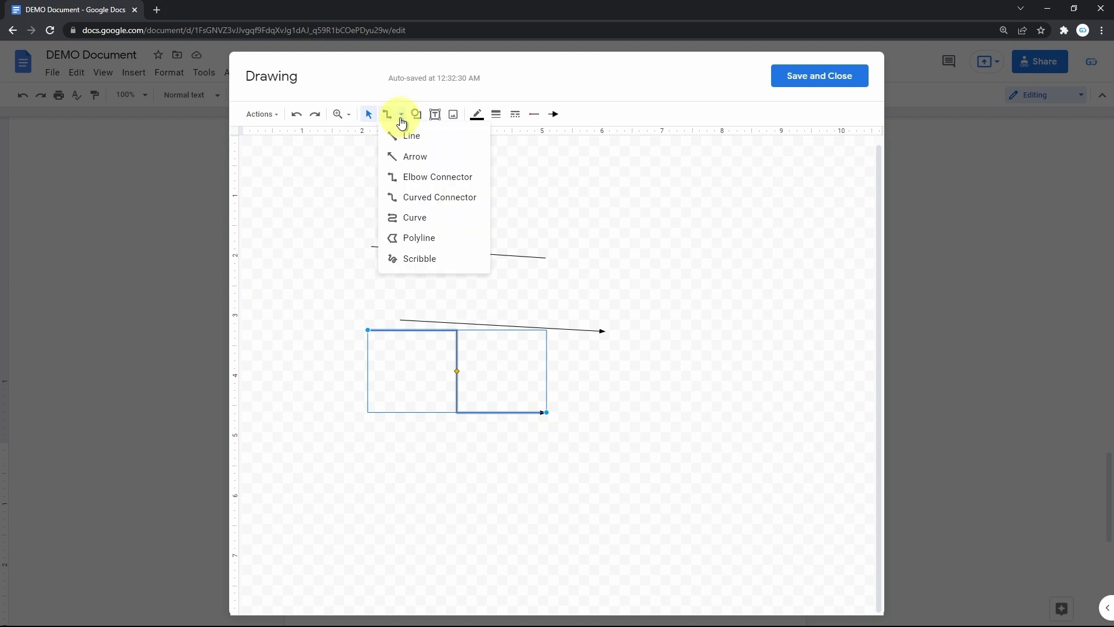
left_click(419, 196)
left_click(545, 237)
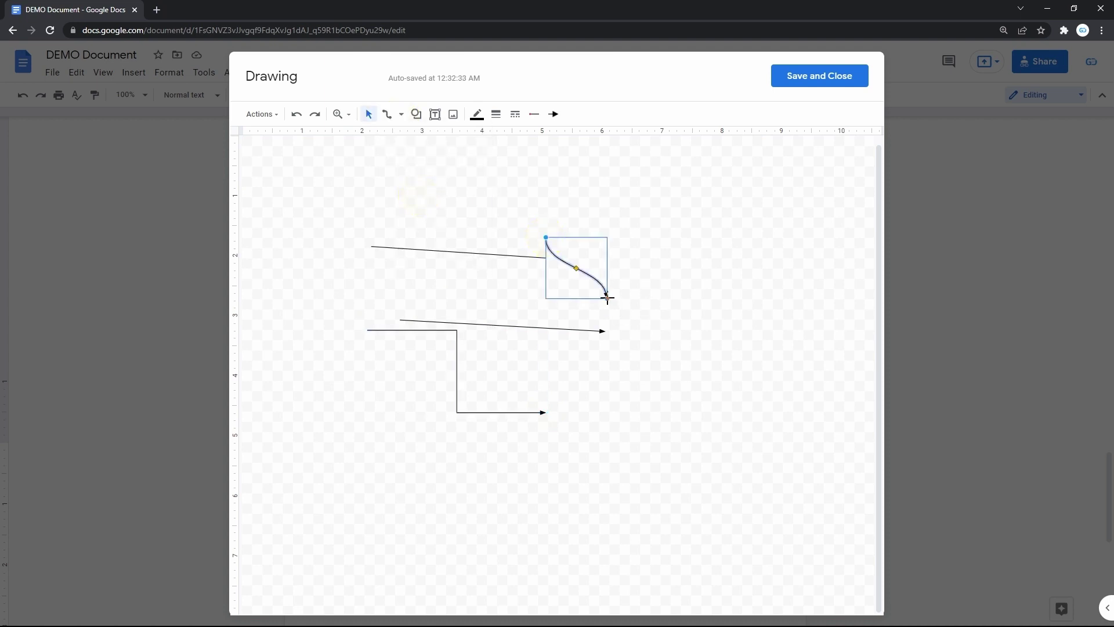
left_click_drag(607, 297, 743, 426)
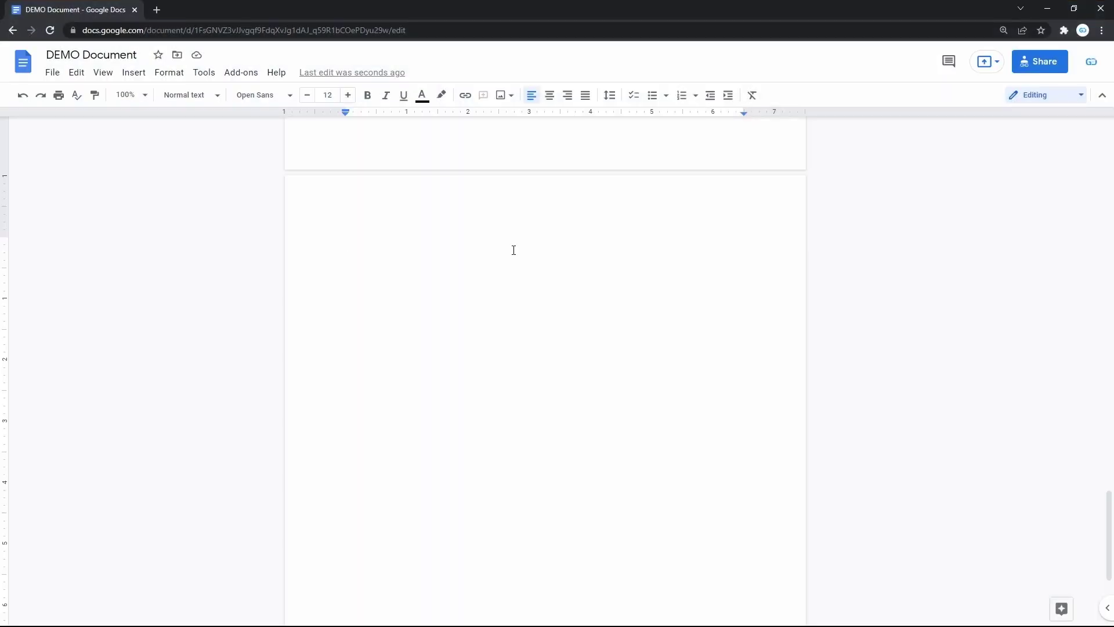
- Open a new blank drawing via Insert > Drawing > New
left_click(134, 72)
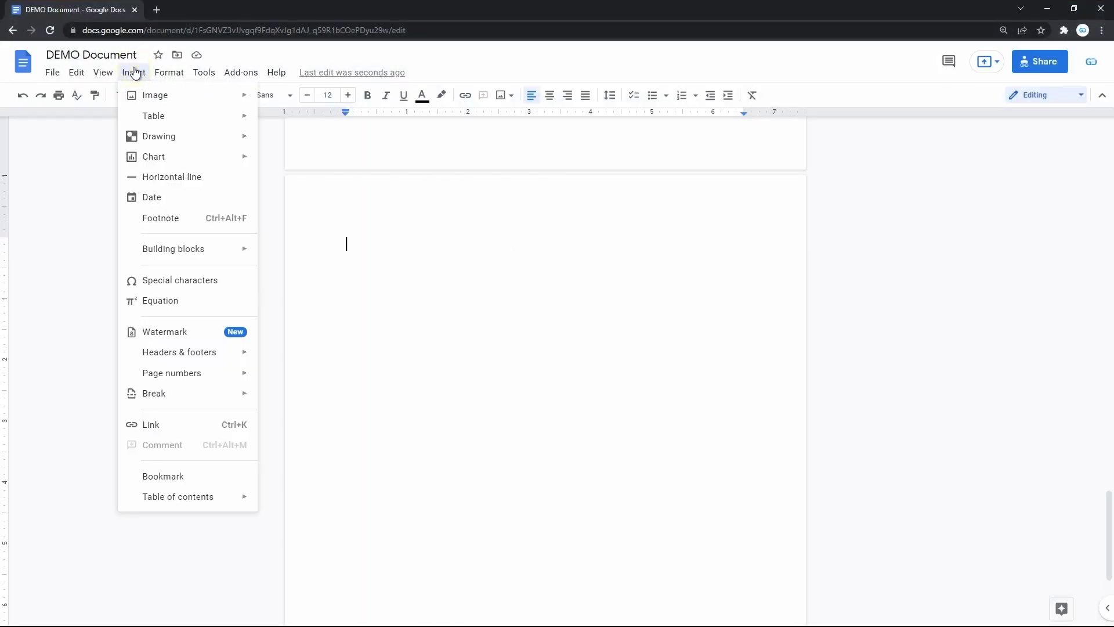
mouse_move(199, 144)
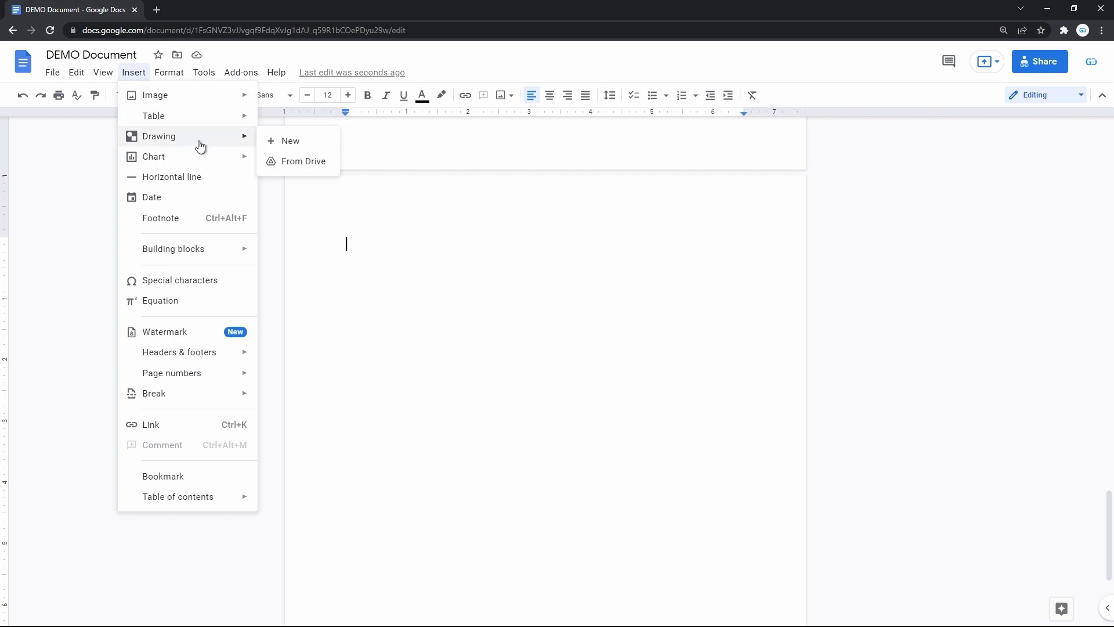
left_click(281, 141)
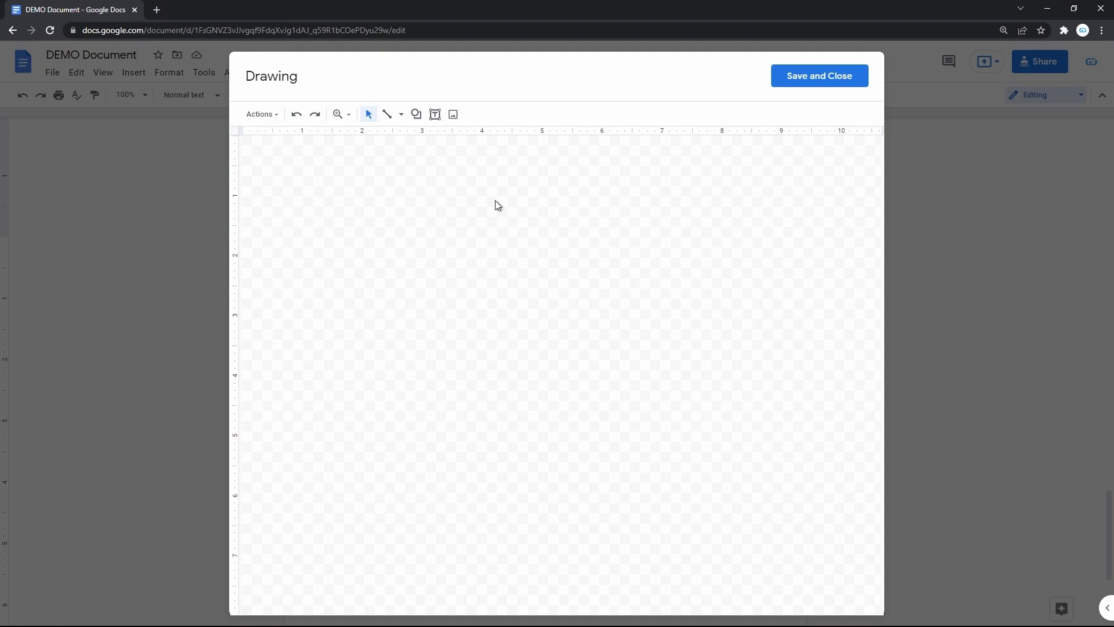
- Upload the pex.jpg mountain photo from the desktop onto the drawing canvas
left_click(455, 116)
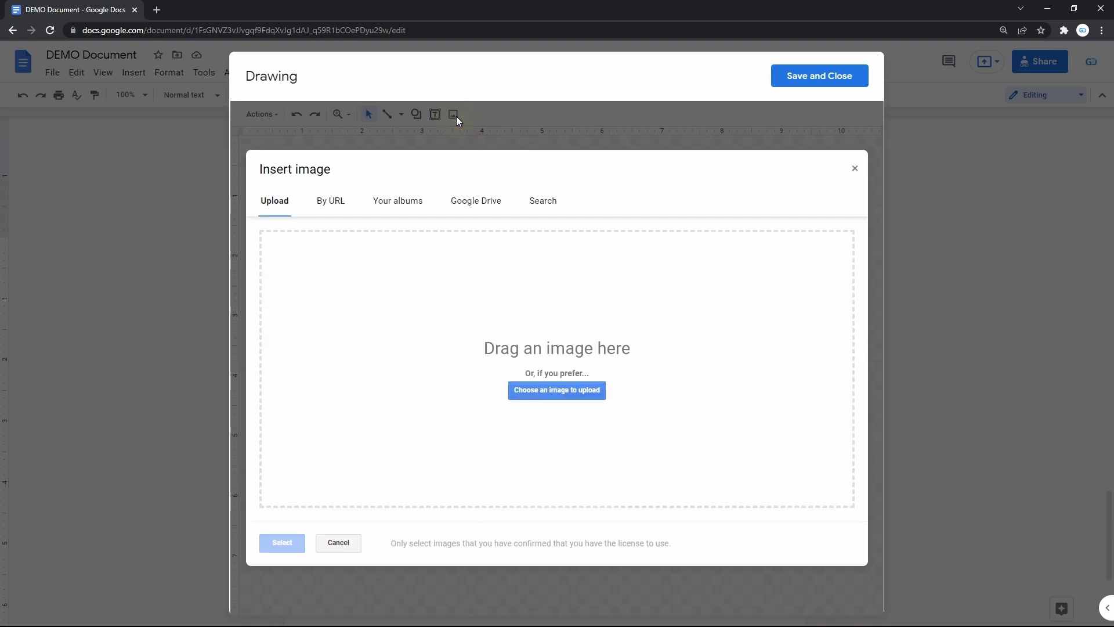
key("super+d")
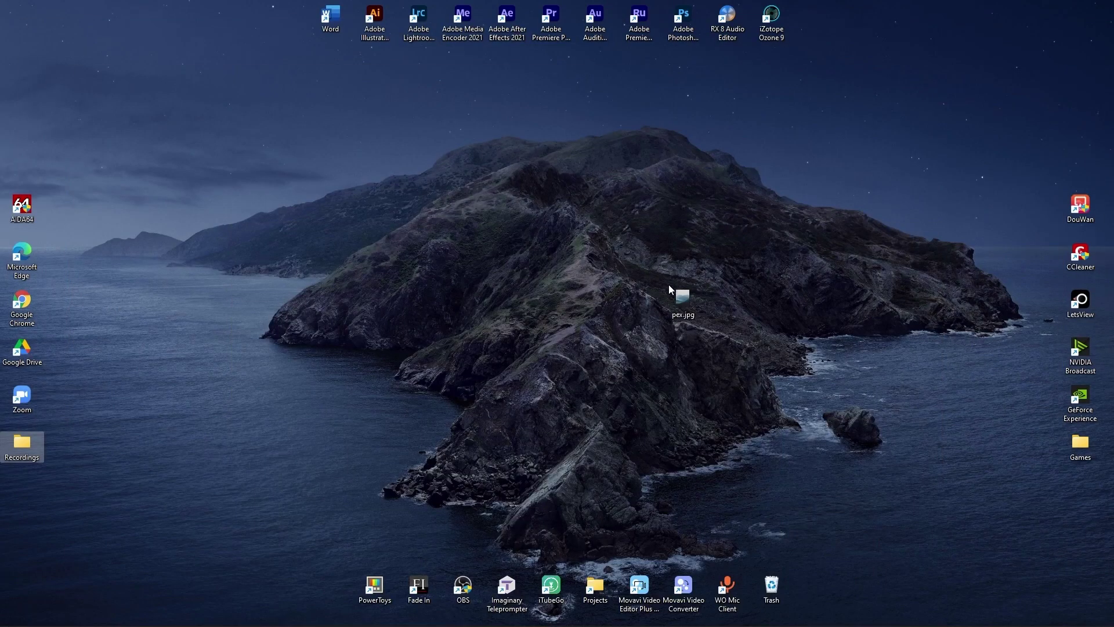
key("super+d")
left_click_drag(674, 297, 579, 315)
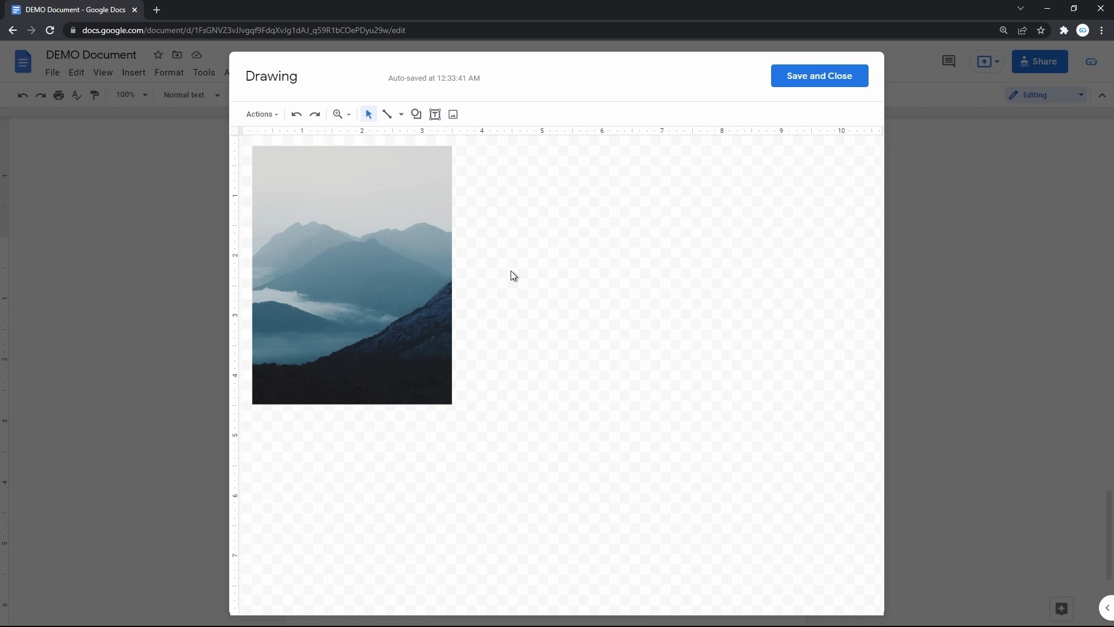
left_click(387, 115)
- Draw two lines from the peaks and a lower point on the photo out to the right
left_click(371, 241)
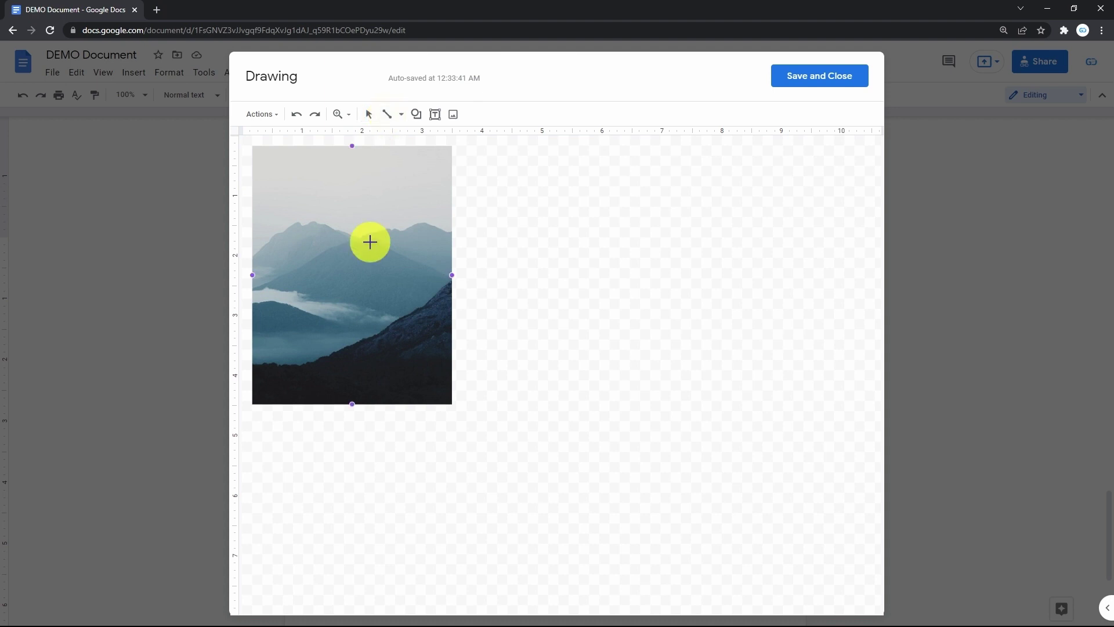
left_click_drag(370, 241, 577, 272)
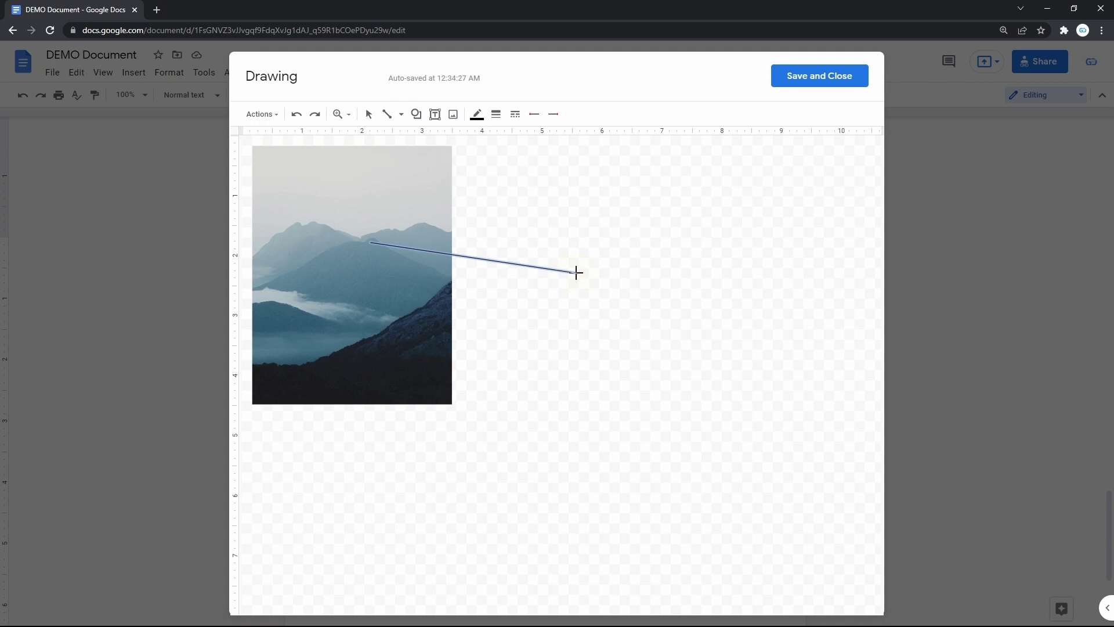
left_click(365, 300)
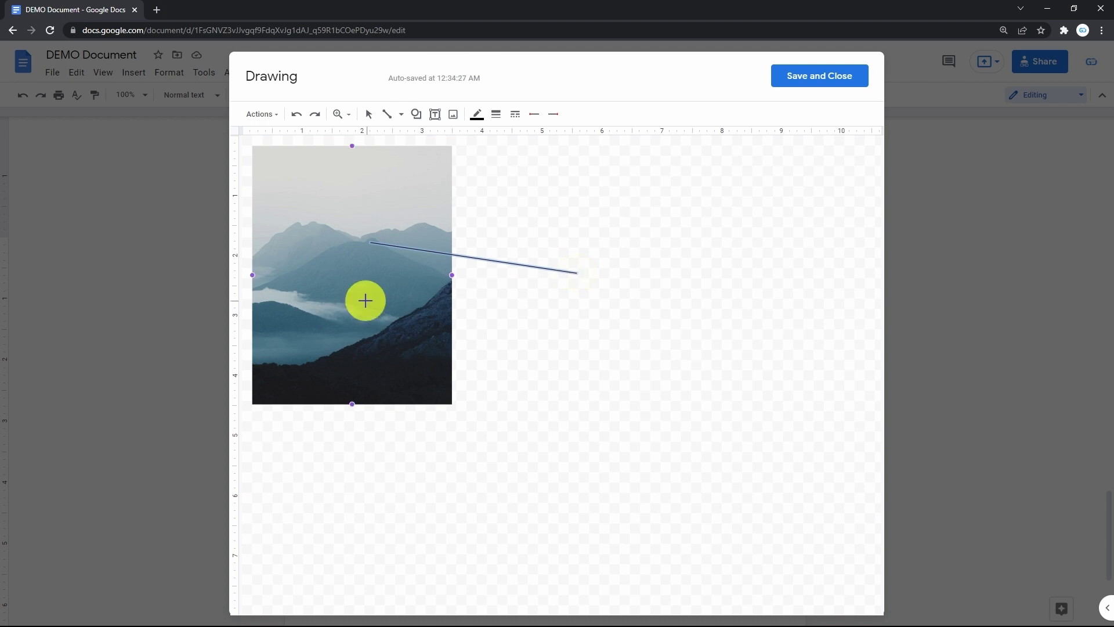
left_click_drag(365, 300, 585, 326)
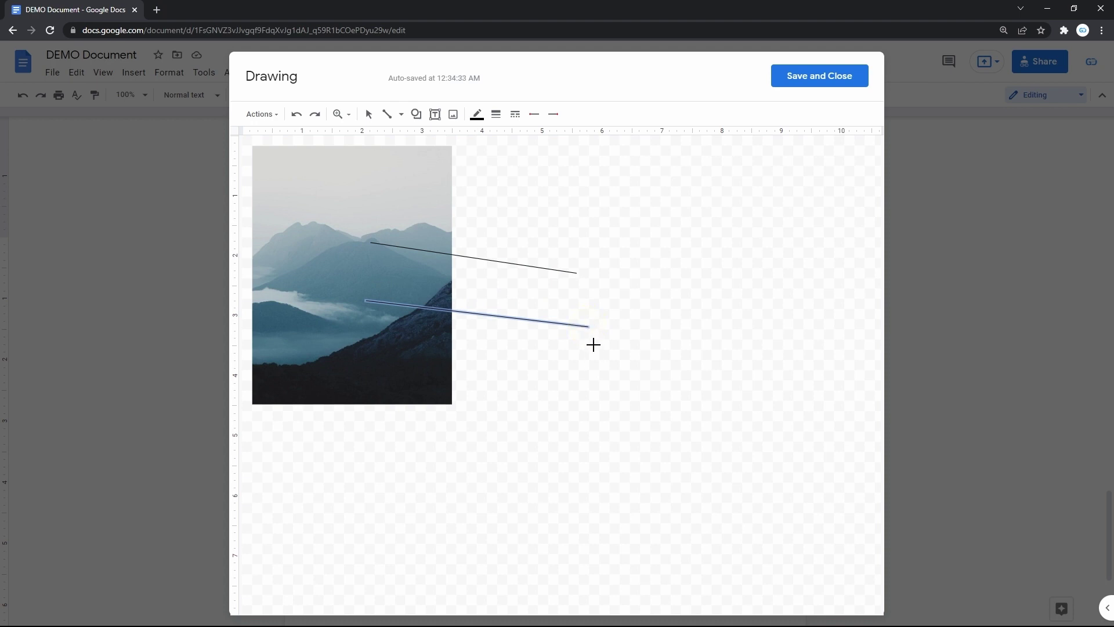
left_click(593, 344)
- Move the second line right of the photo and raise both ends so it slopes downward
left_click_drag(554, 325, 661, 318)
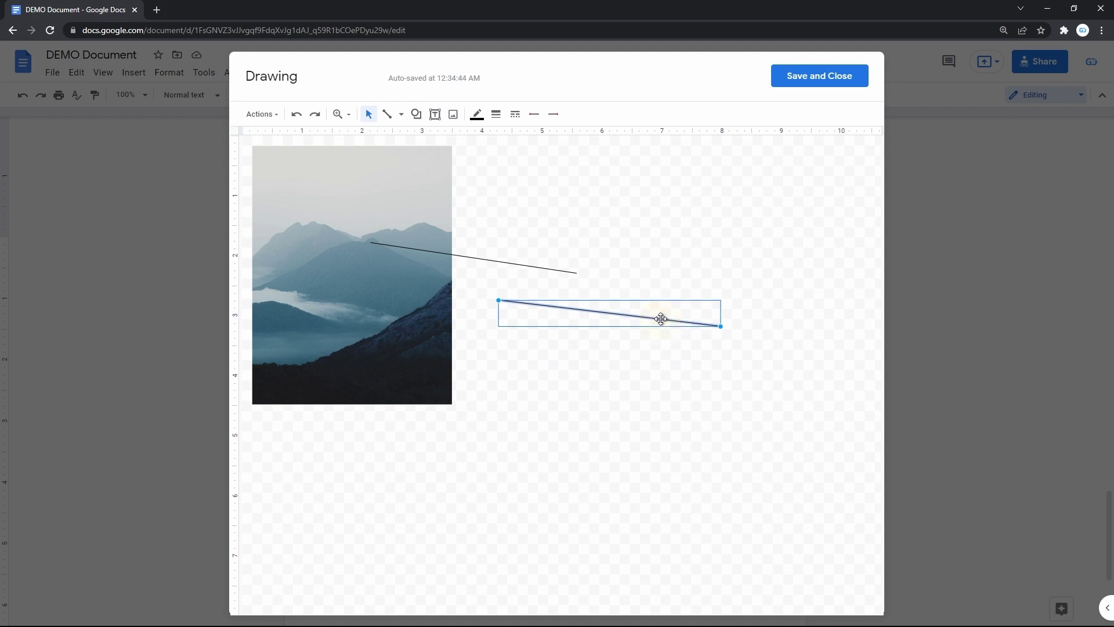
left_click_drag(722, 326, 751, 233)
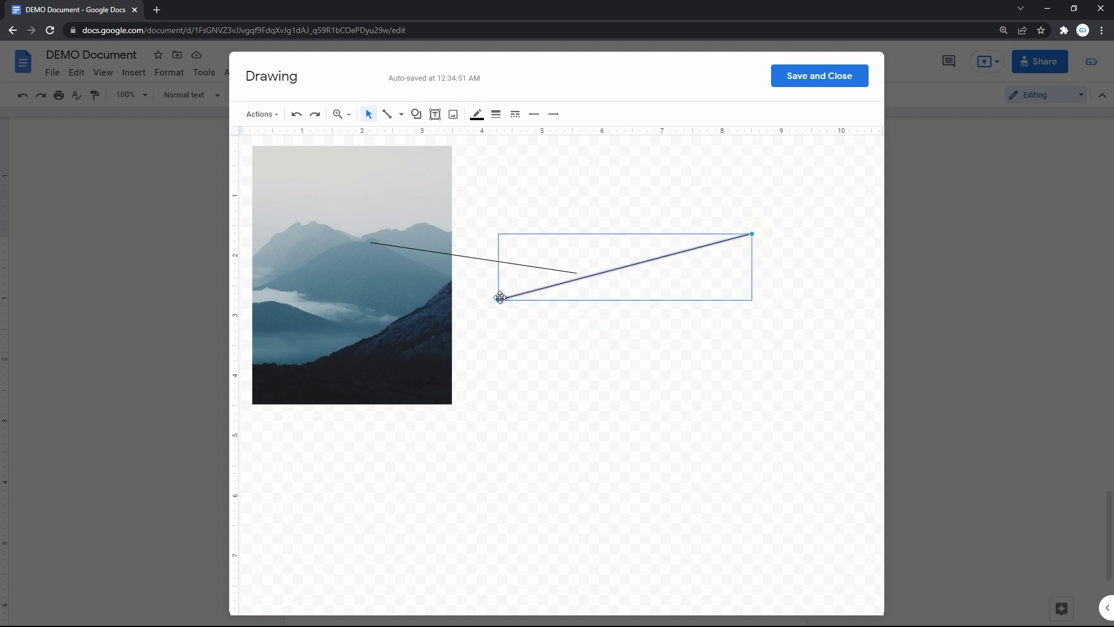
left_click_drag(498, 300, 495, 182)
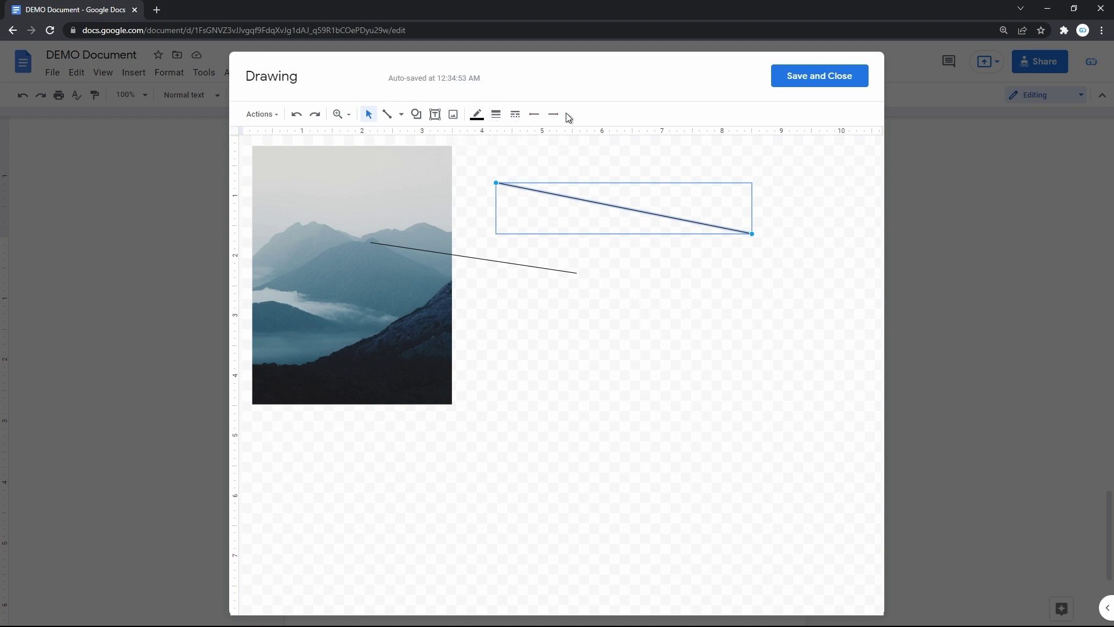
- Make the second line red with a 4px thickness
left_click(478, 113)
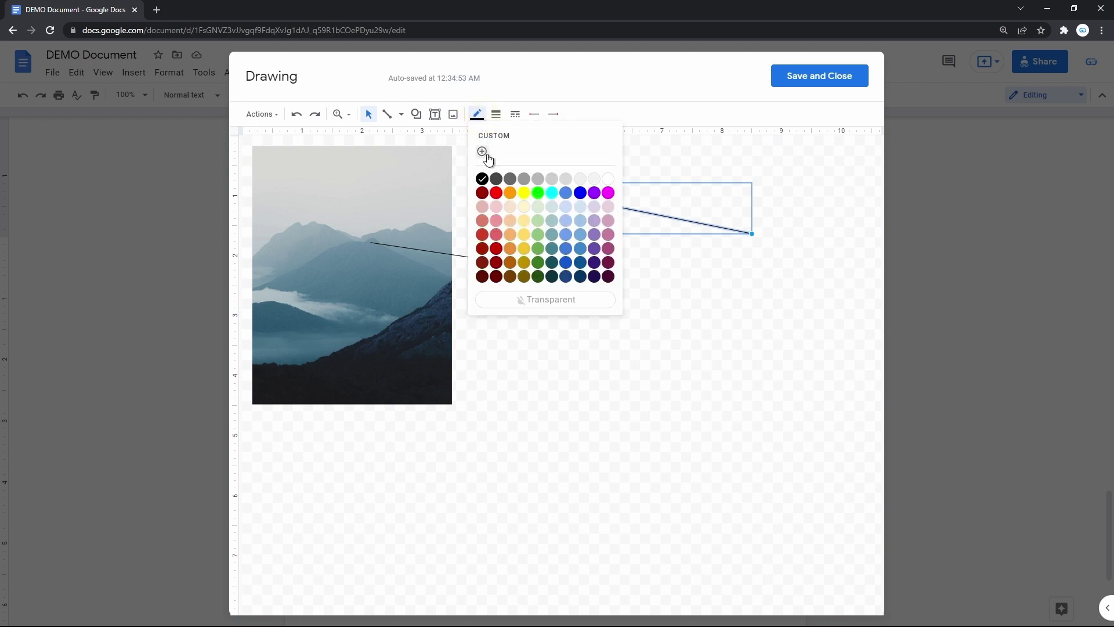
left_click(497, 194)
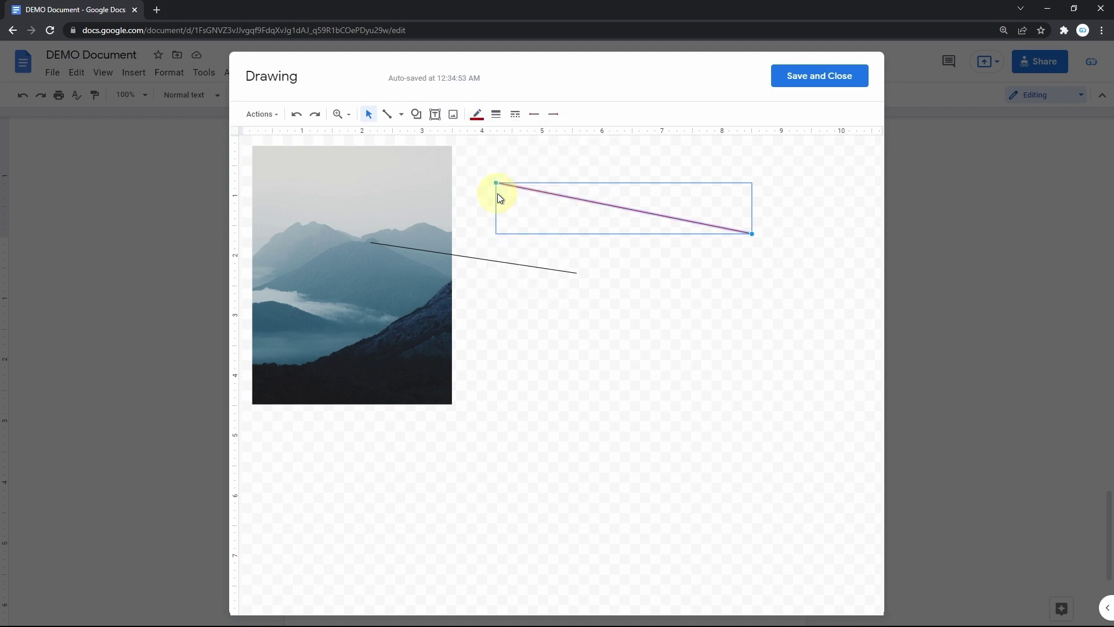
left_click(594, 252)
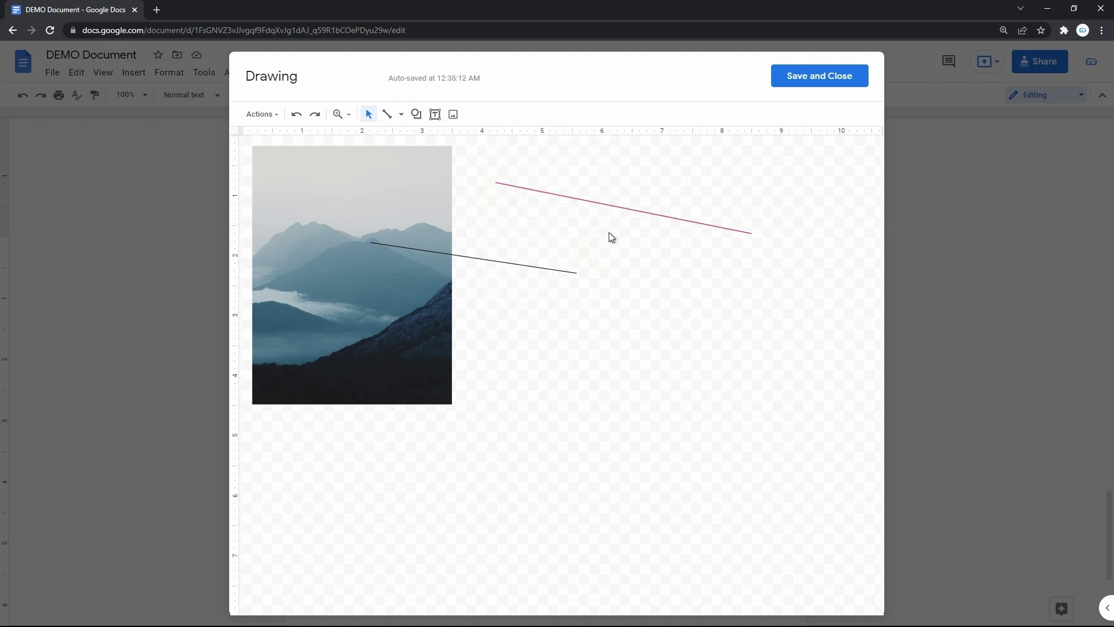
left_click(622, 211)
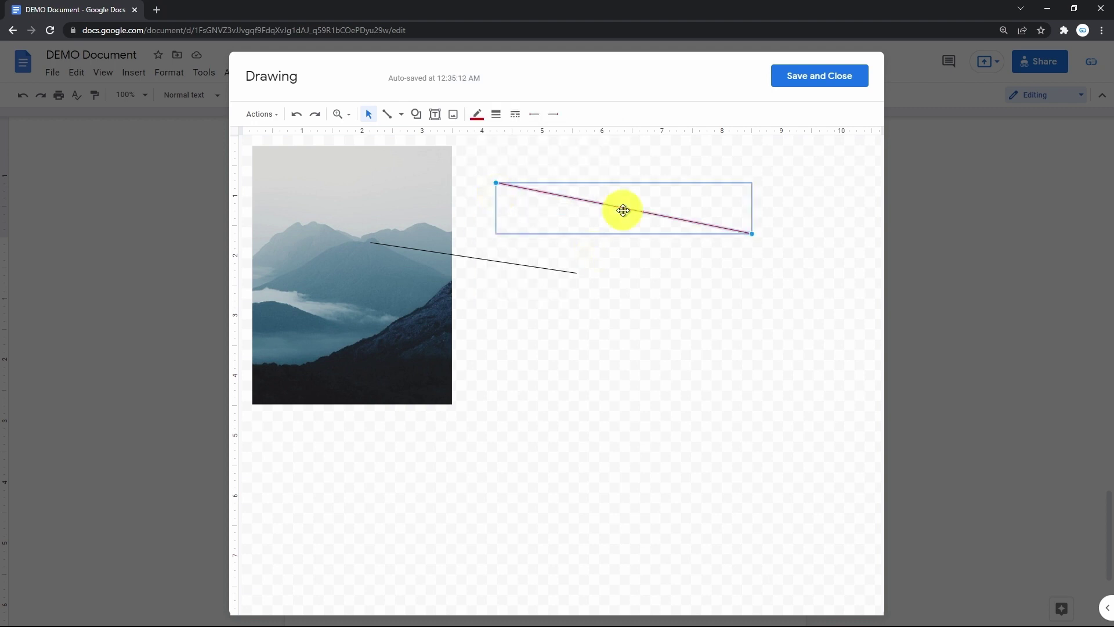
left_click(496, 115)
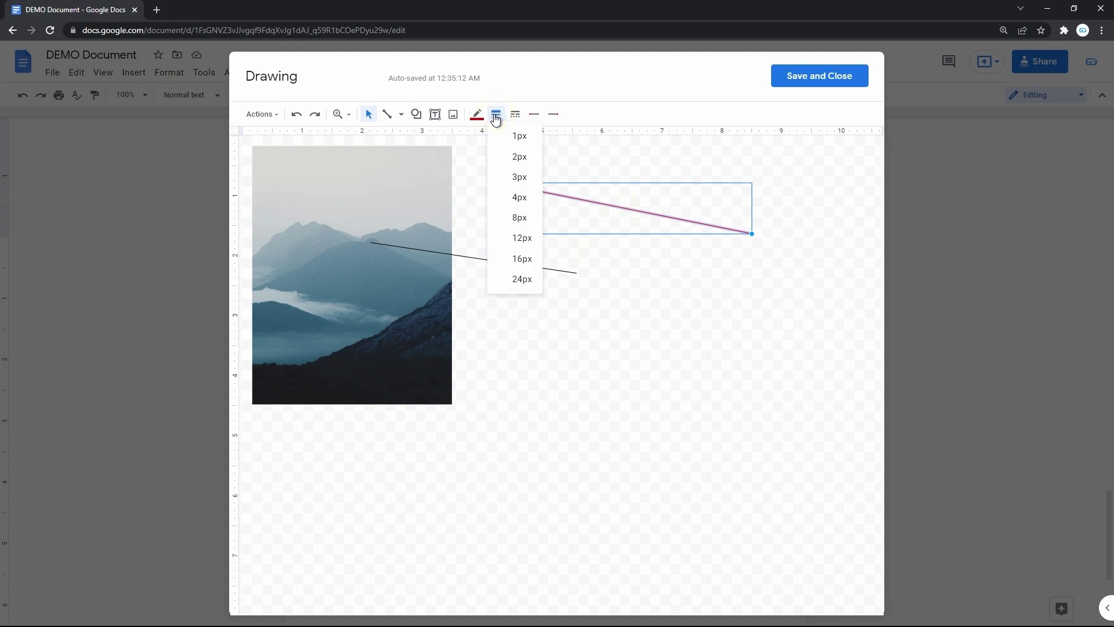
left_click(519, 200)
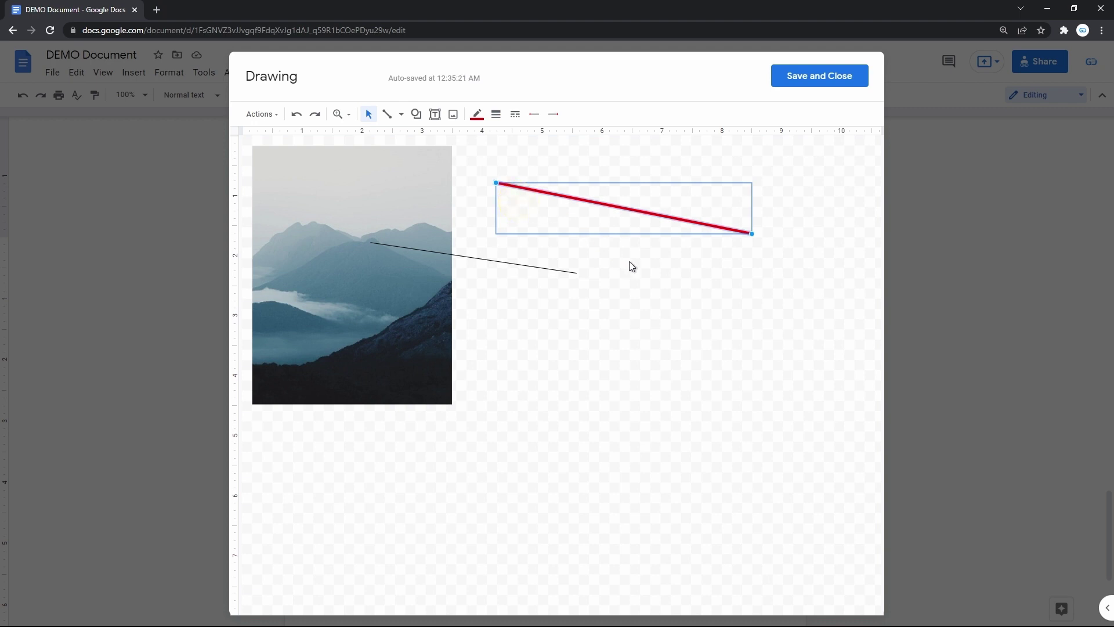
- Keep the red line solid and give it an arrowhead start and a round dot end
left_click(515, 115)
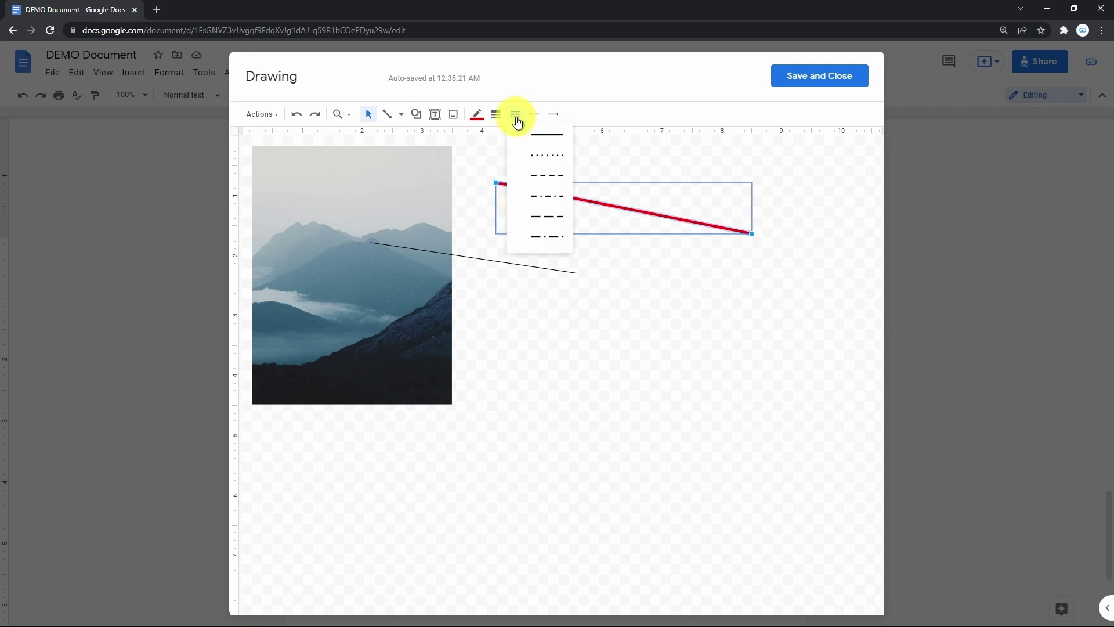
left_click(584, 114)
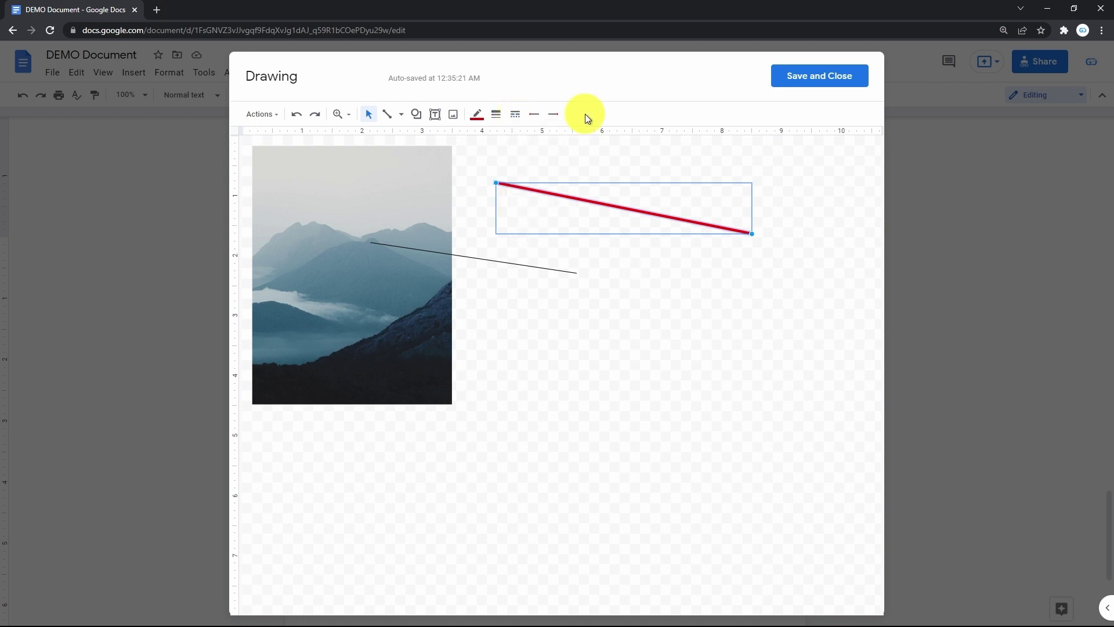
left_click(534, 116)
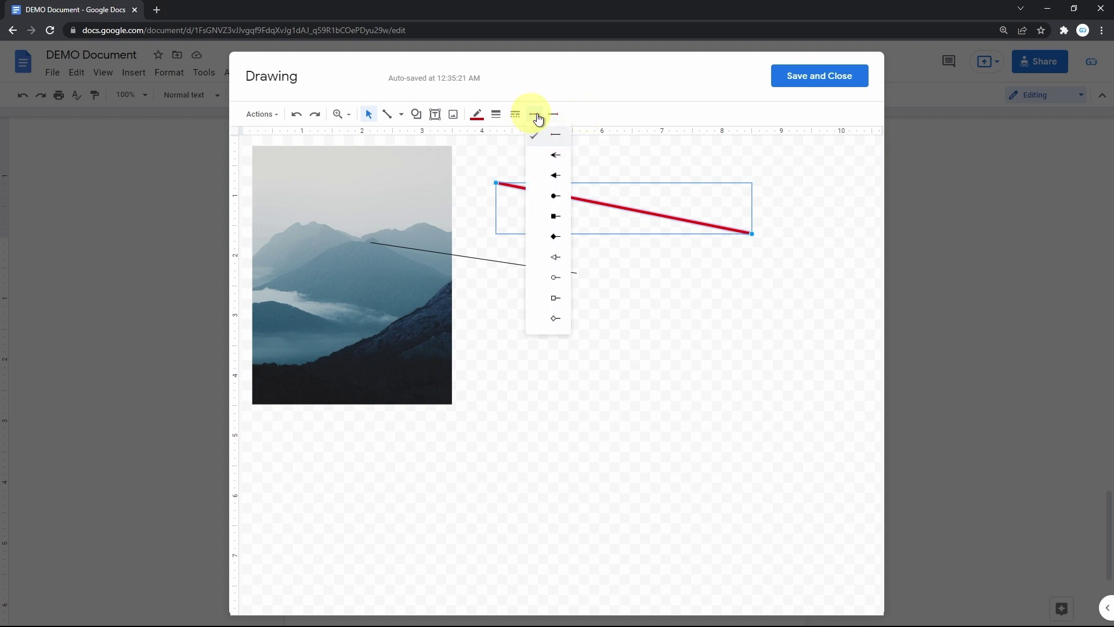
left_click(555, 157)
left_click(553, 114)
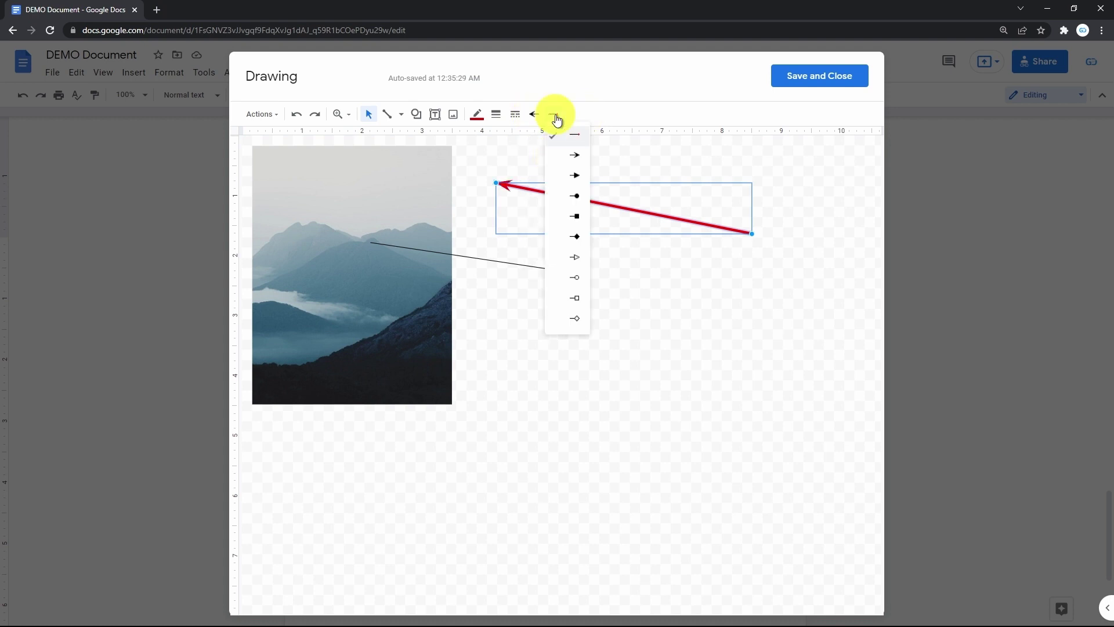
left_click(572, 193)
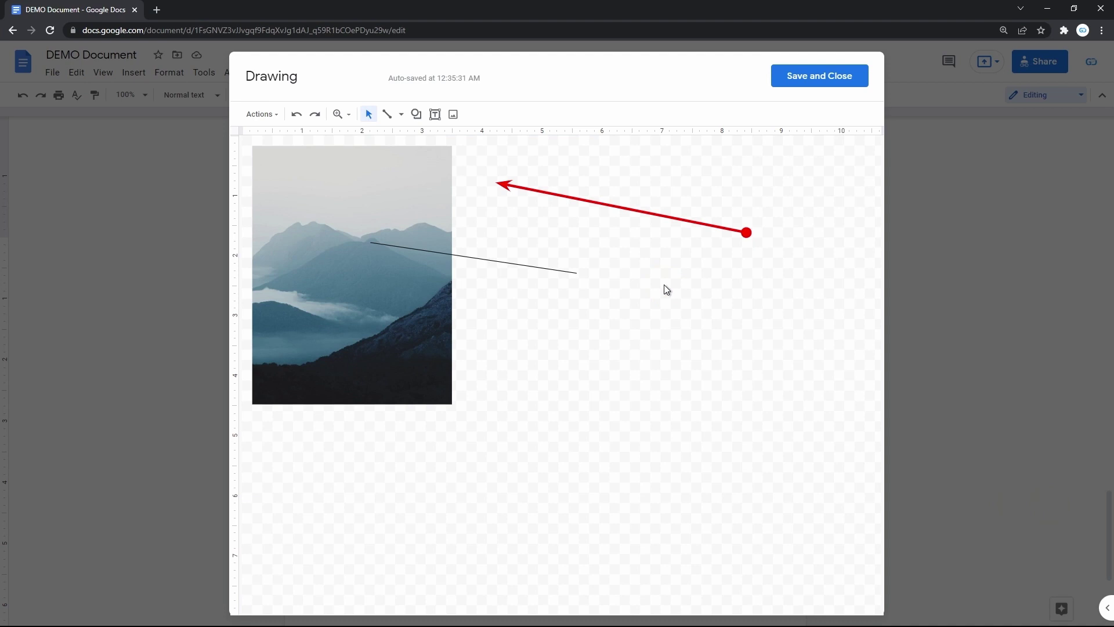
- Draw an arrow below the photo pointing up to the right
left_click(403, 115)
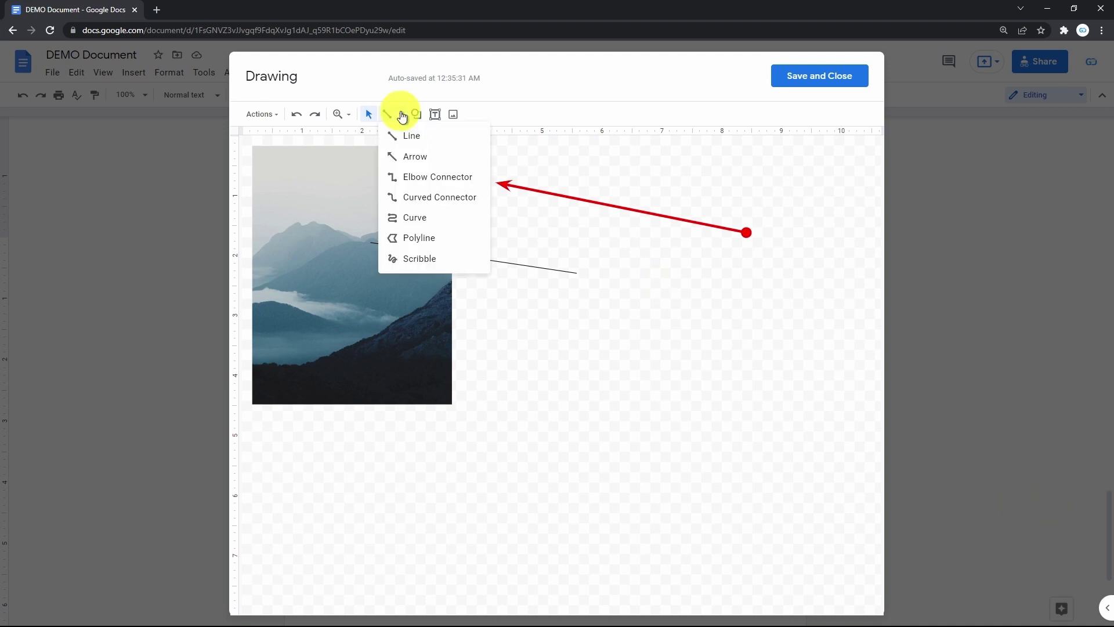
left_click(453, 160)
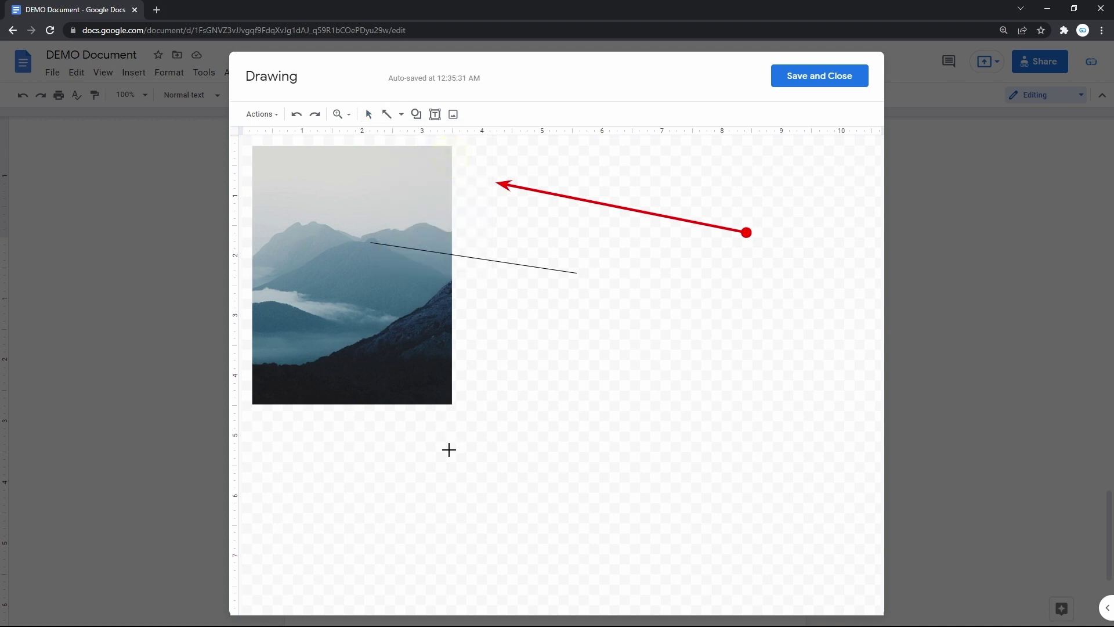
left_click_drag(449, 450, 641, 370)
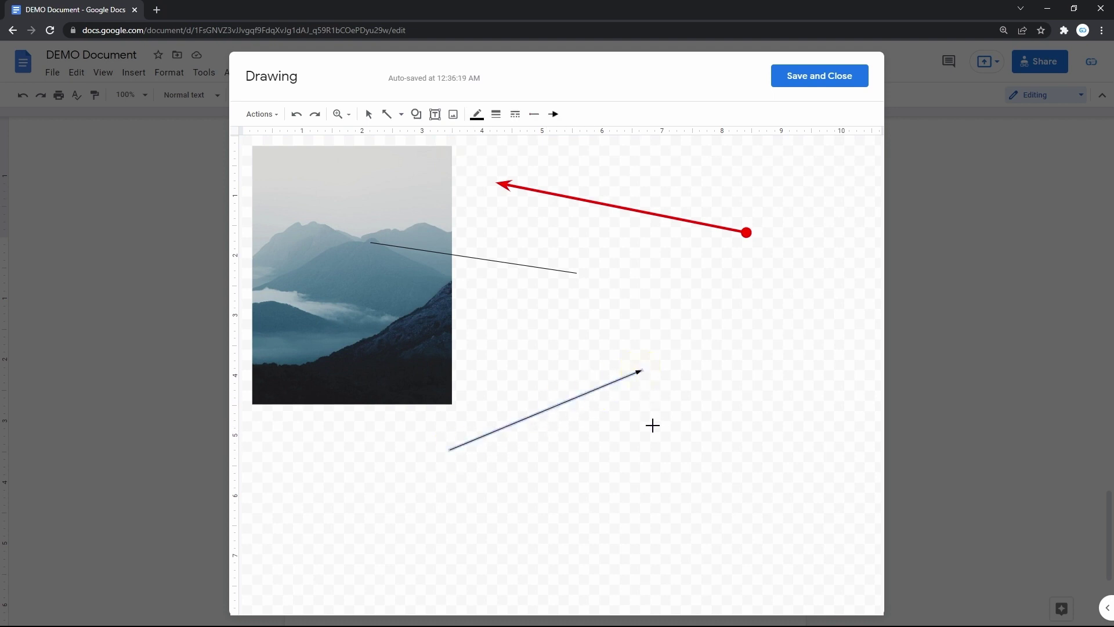
- Give the new arrow a square end marker and an open arrowhead start
left_click(556, 117)
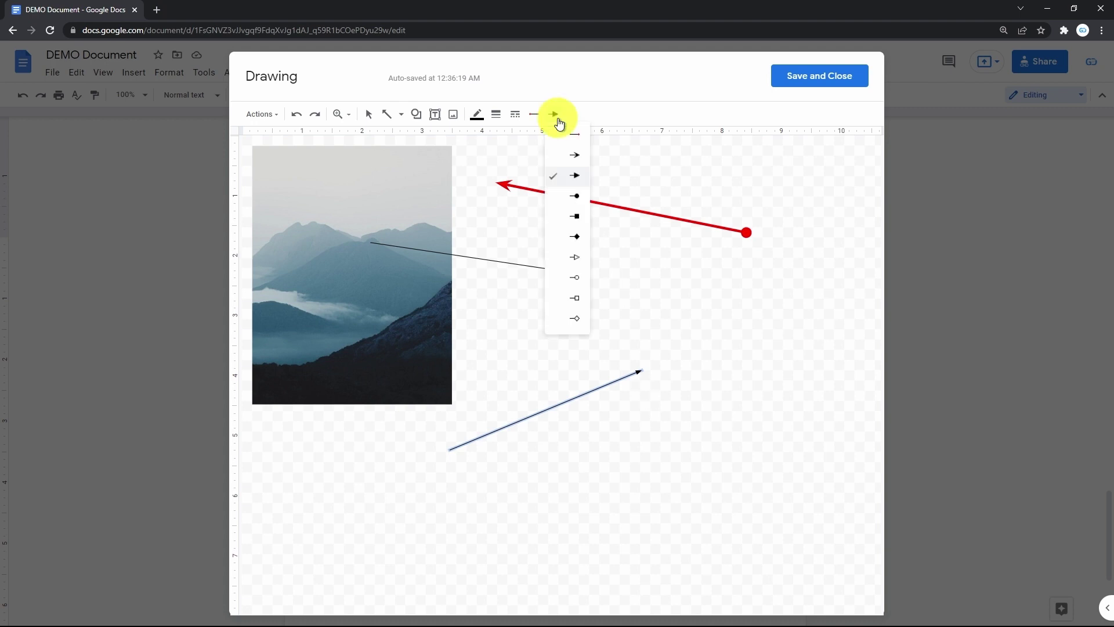
left_click(574, 196)
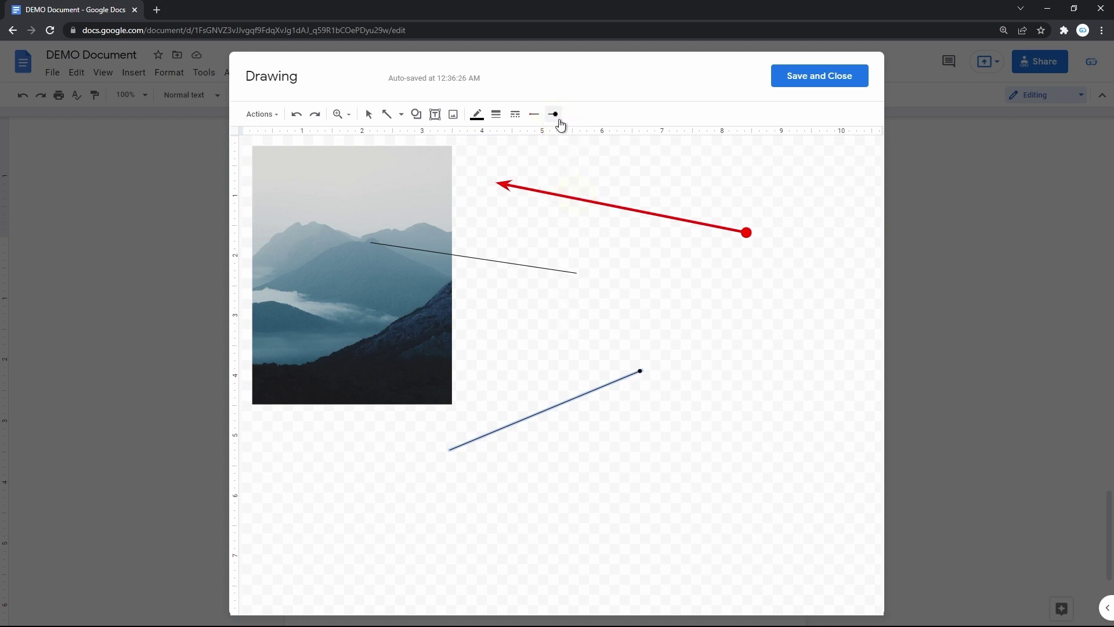
left_click(556, 115)
left_click(568, 218)
left_click(534, 116)
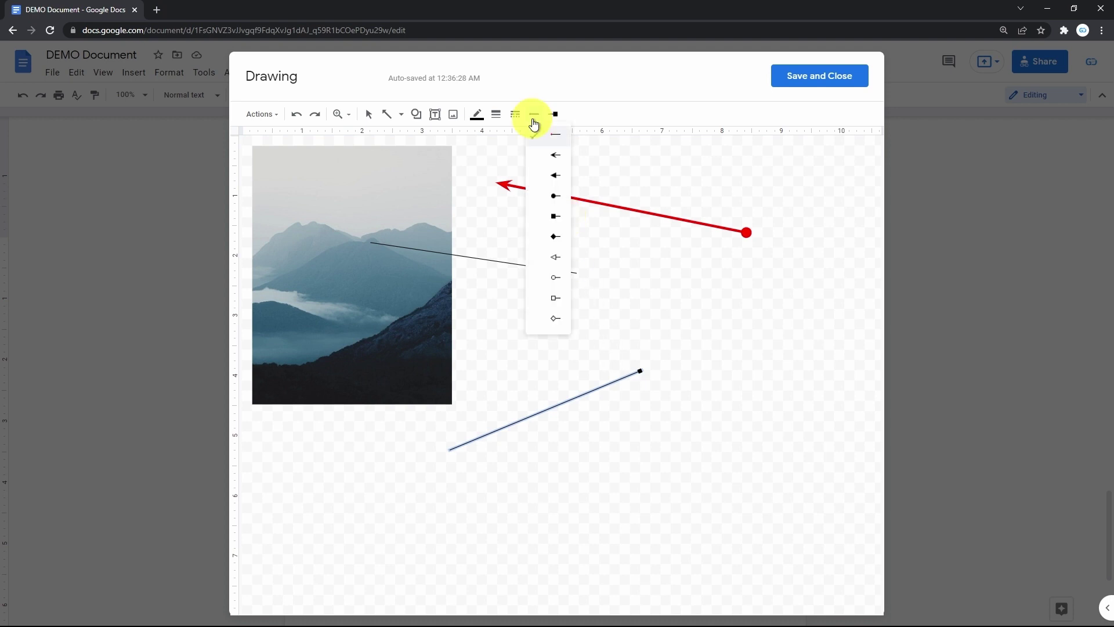
left_click(547, 256)
left_click(598, 421)
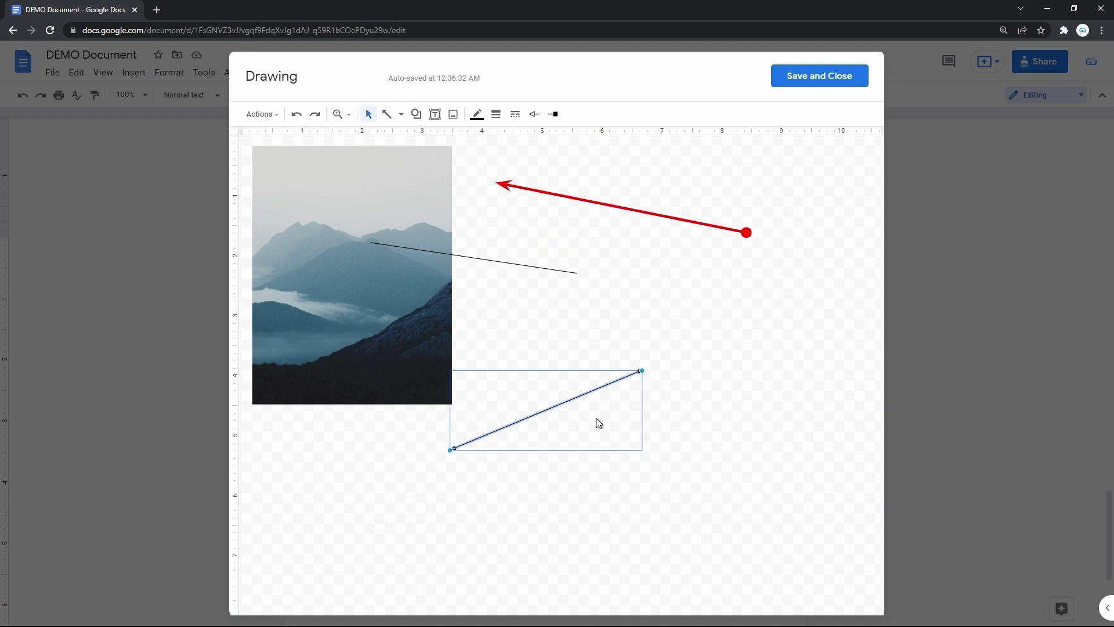
- Draw an elbow connector right of the photo, stretched up to the right
left_click(403, 116)
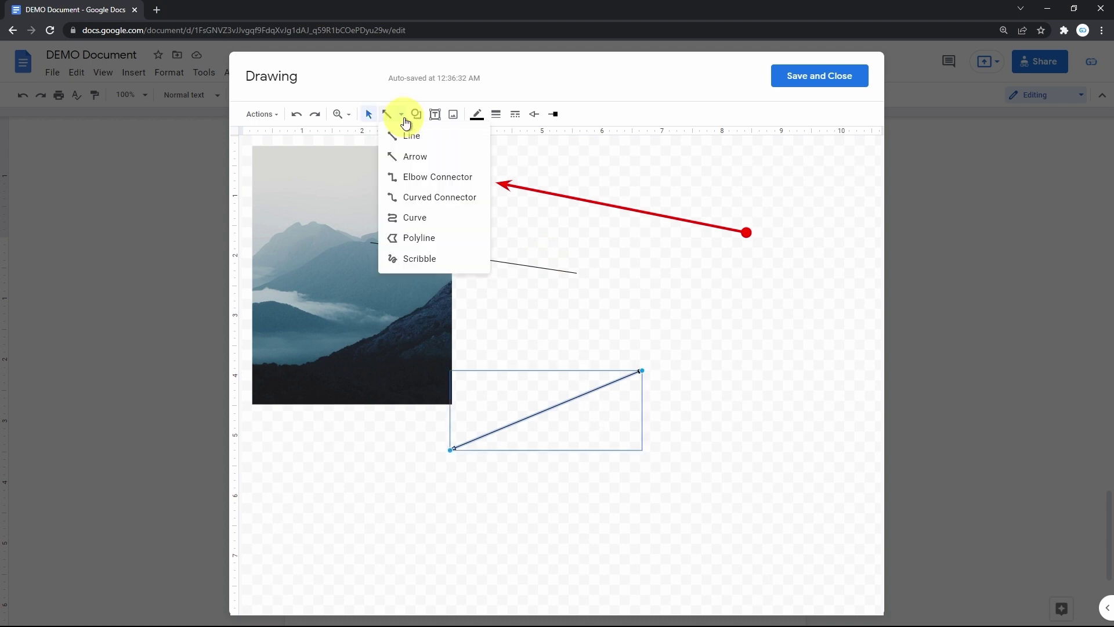
left_click(422, 182)
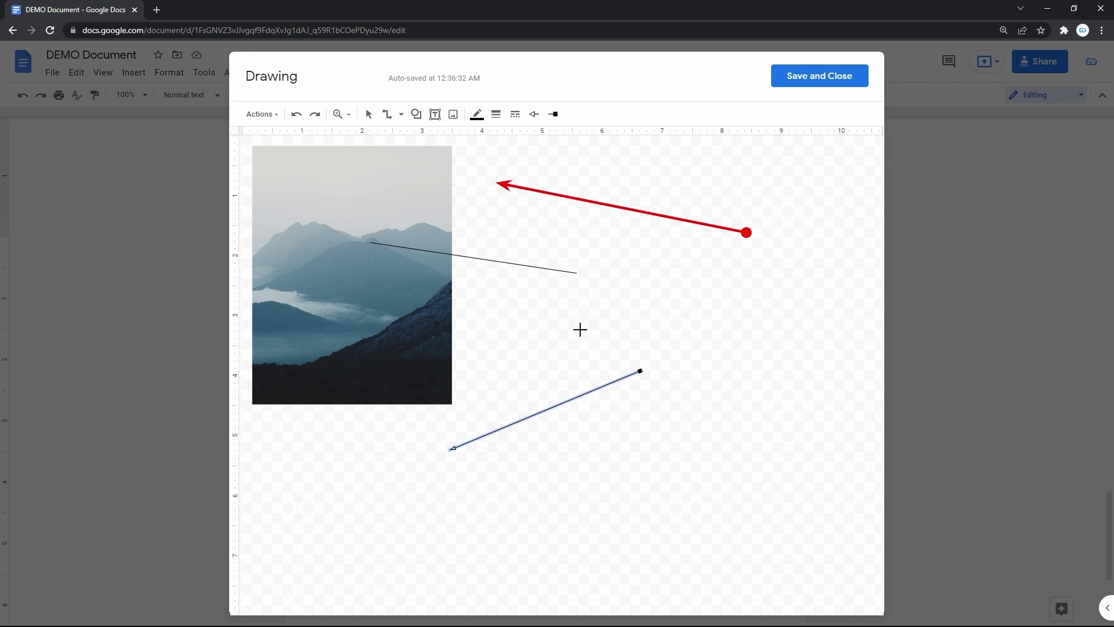
left_click_drag(581, 329, 605, 277)
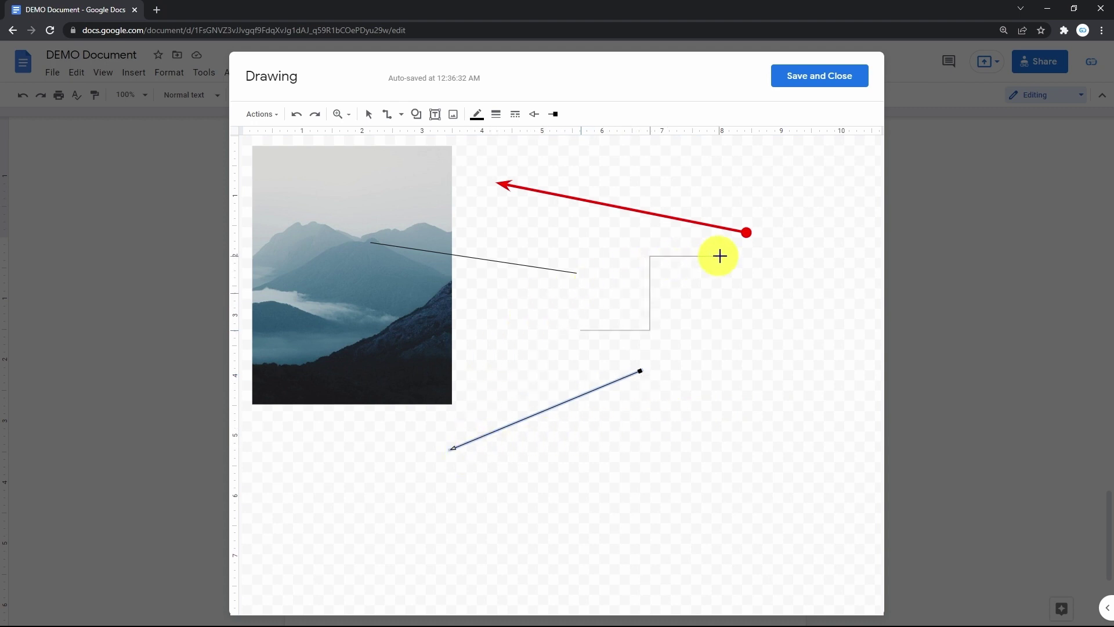
left_click_drag(719, 256, 779, 264)
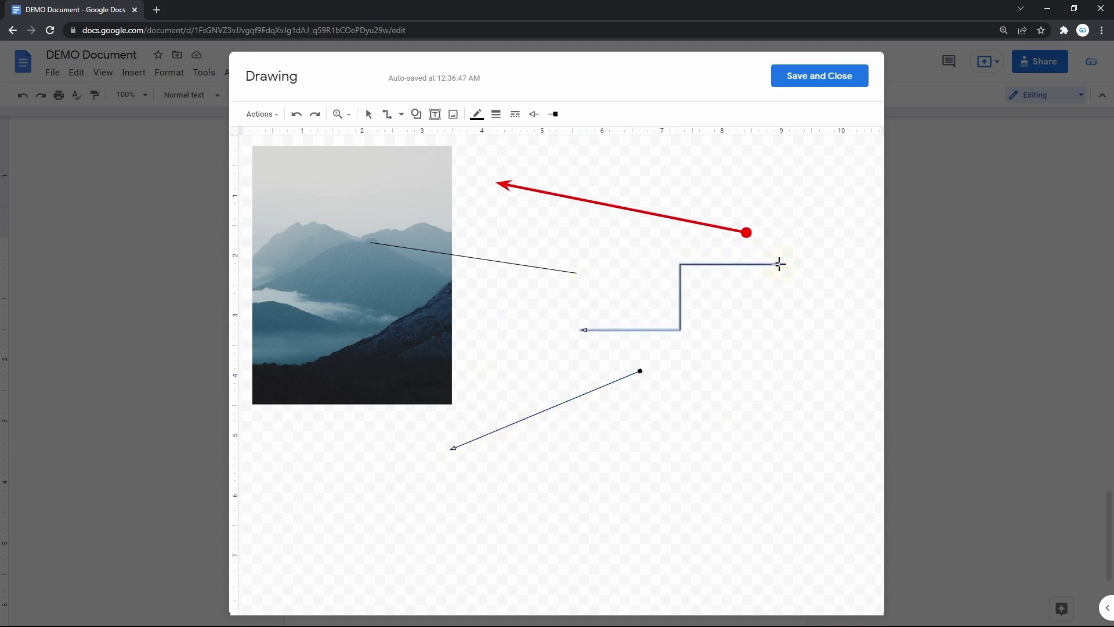
- Extend the connector's ends toward the right edge and further left, and shift its bend
left_click(722, 297)
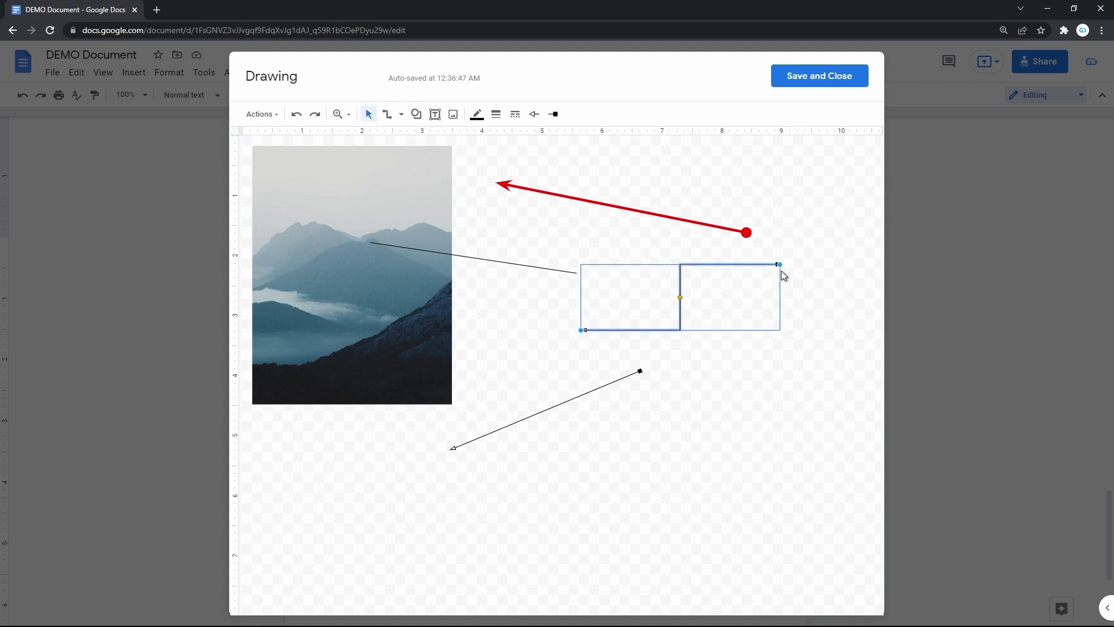
left_click_drag(780, 264, 809, 230)
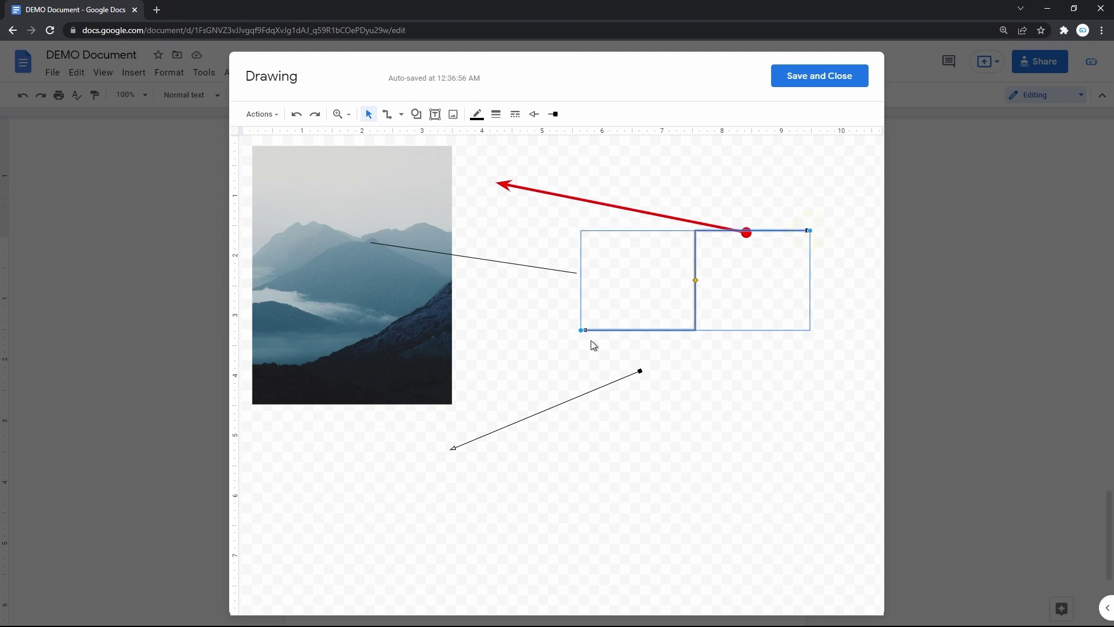
left_click_drag(580, 329, 534, 335)
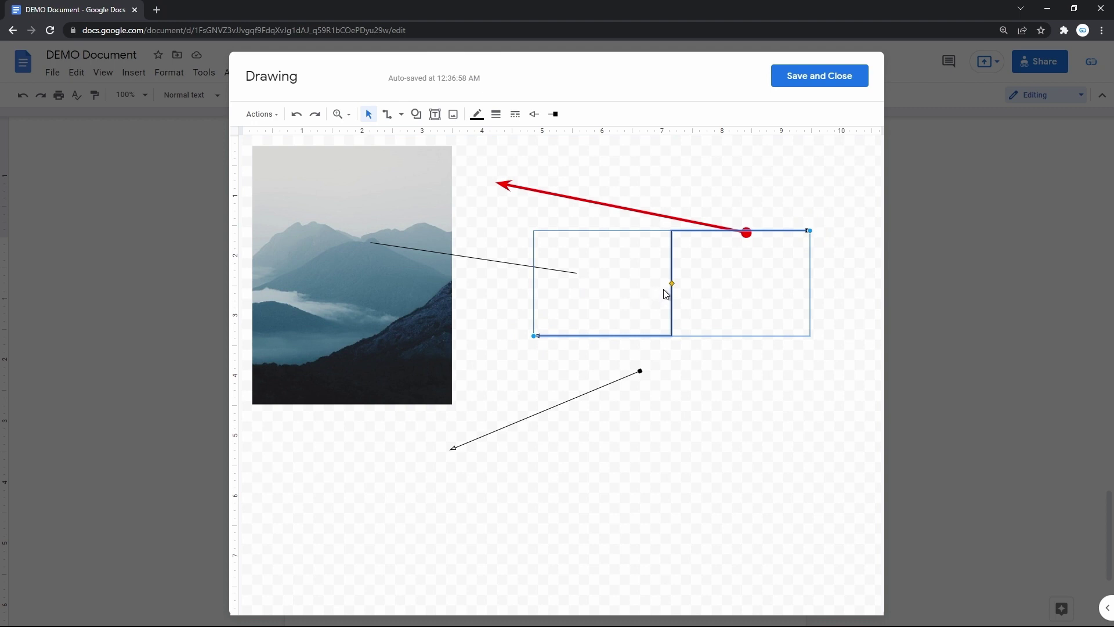
mouse_move(672, 284)
left_mouse_down()
mouse_move(721, 275)
mouse_move(658, 278)
mouse_move(787, 276)
mouse_move(654, 281)
left_mouse_up()
left_click(722, 368)
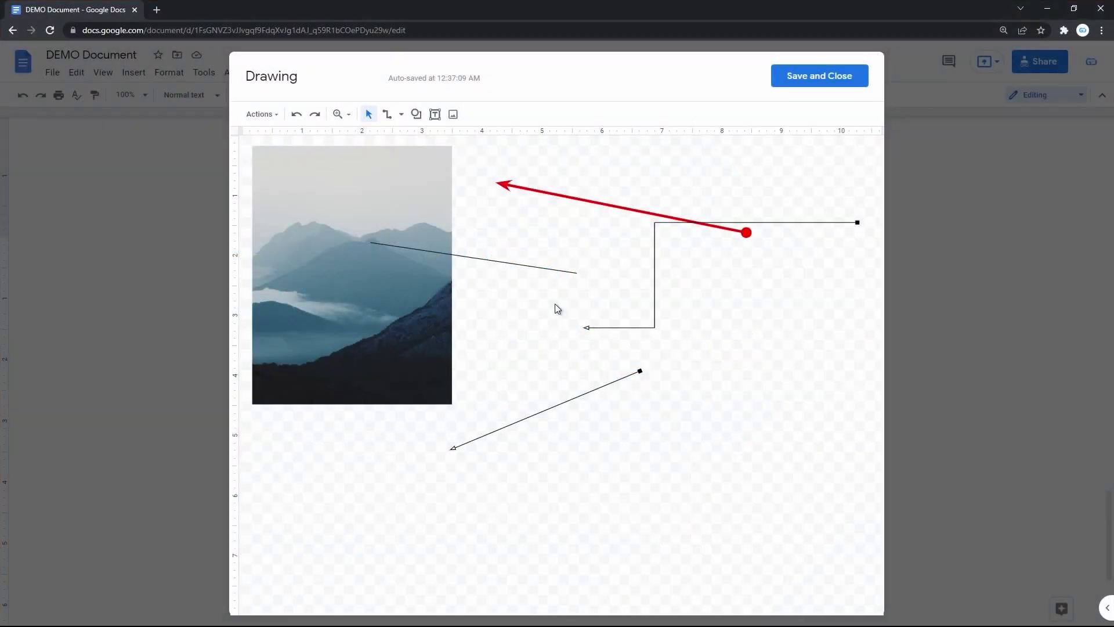
- Draw a curved connector from the photo's lower corner to the lower right, pulling its bend left
left_click(400, 115)
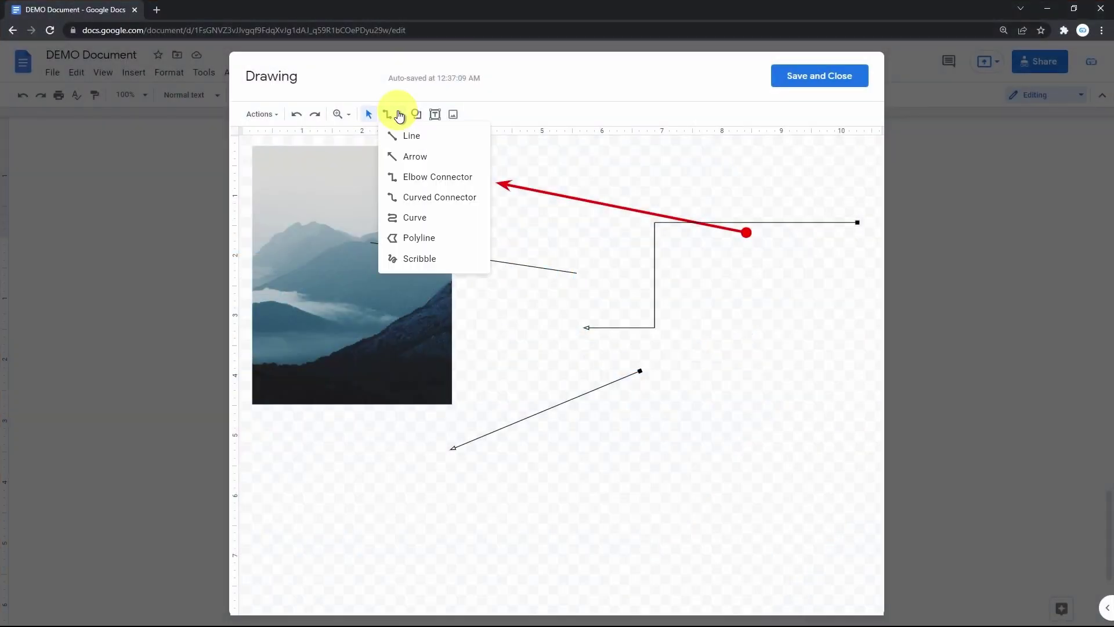
left_click(427, 198)
left_click_drag(469, 374, 707, 533)
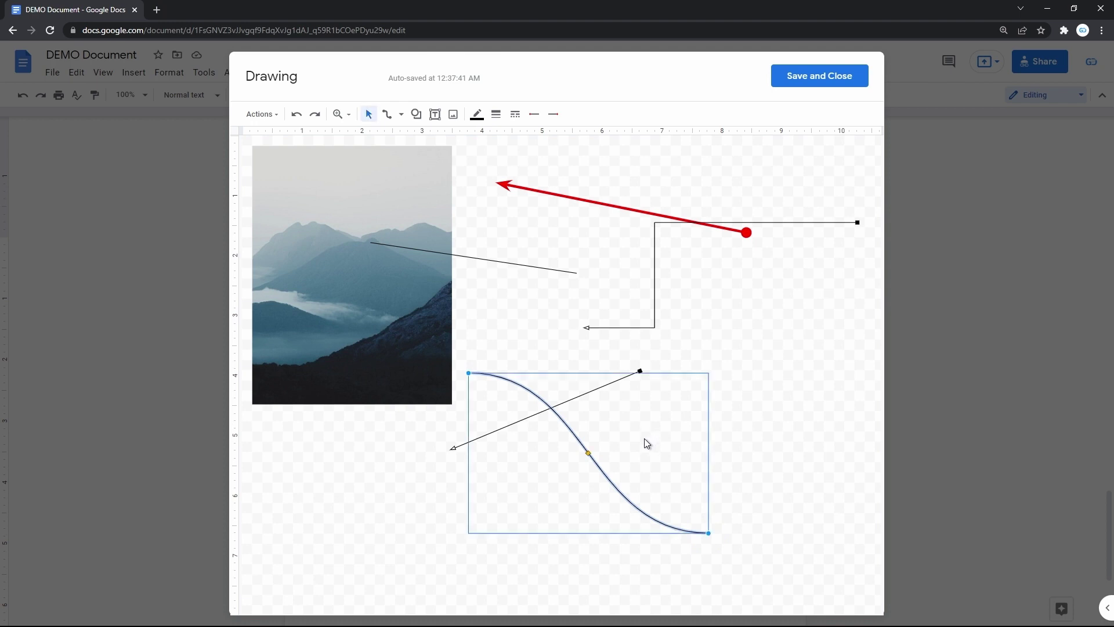
left_click_drag(587, 452, 654, 411)
left_click_drag(654, 453, 525, 451)
left_click(703, 423)
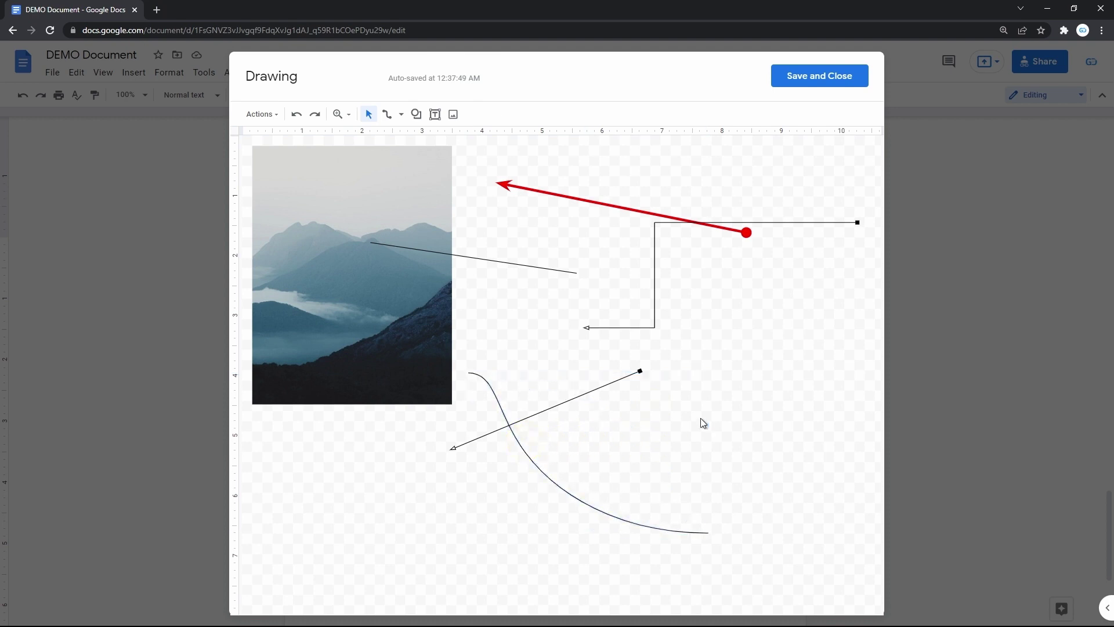
left_click(387, 114)
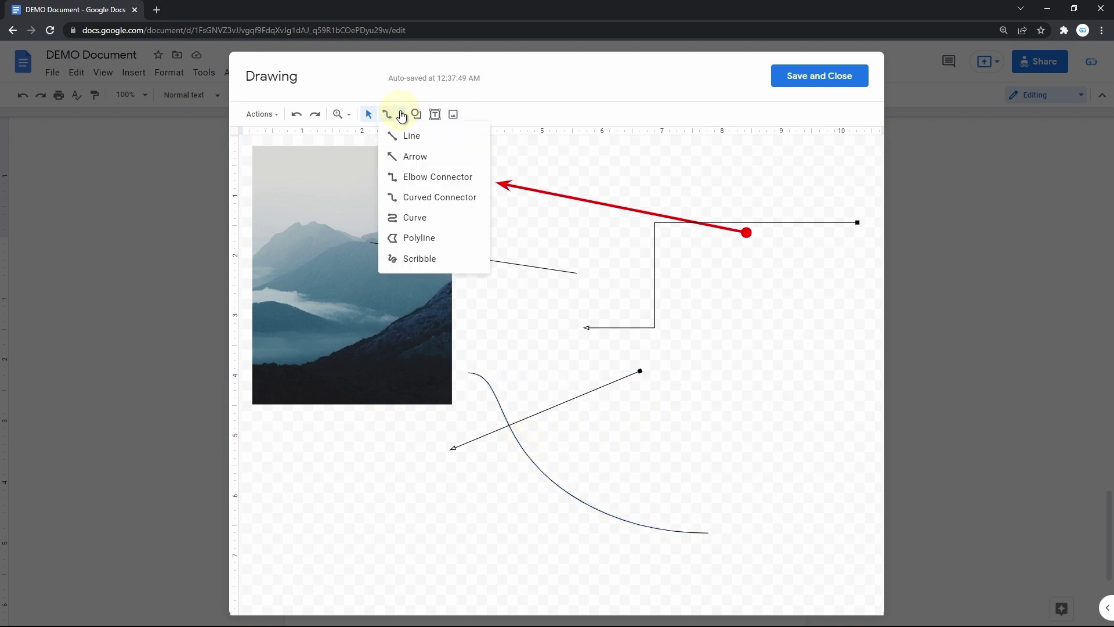
- Draw a five-point zigzag curve below the photo, left of the thin arrow
left_click(424, 223)
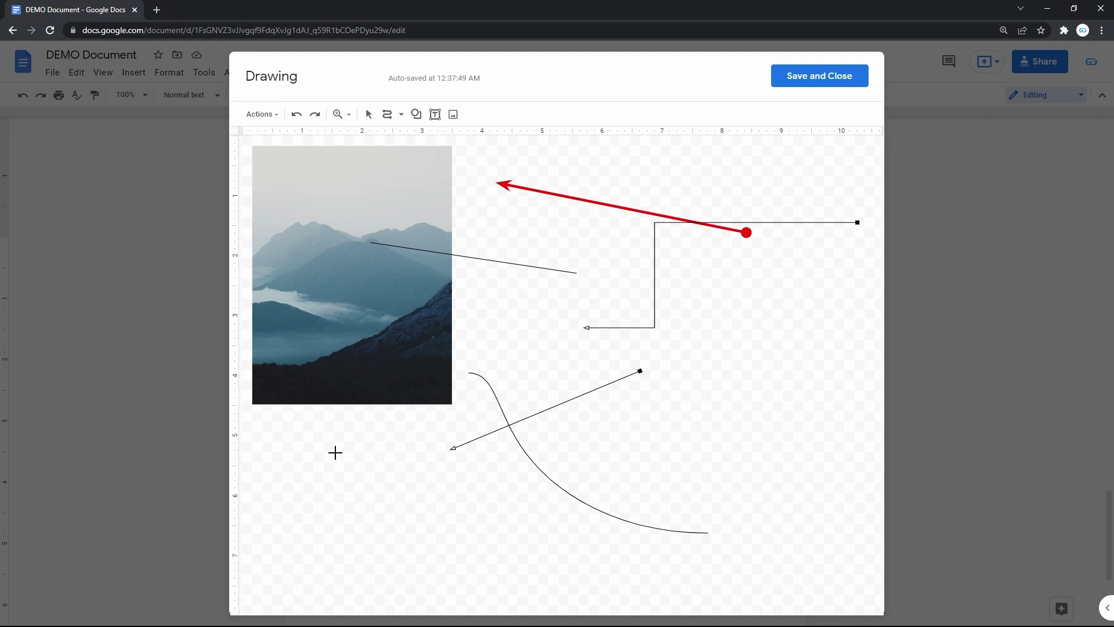
left_click(314, 450)
left_click(427, 450)
left_click(317, 480)
left_click(429, 485)
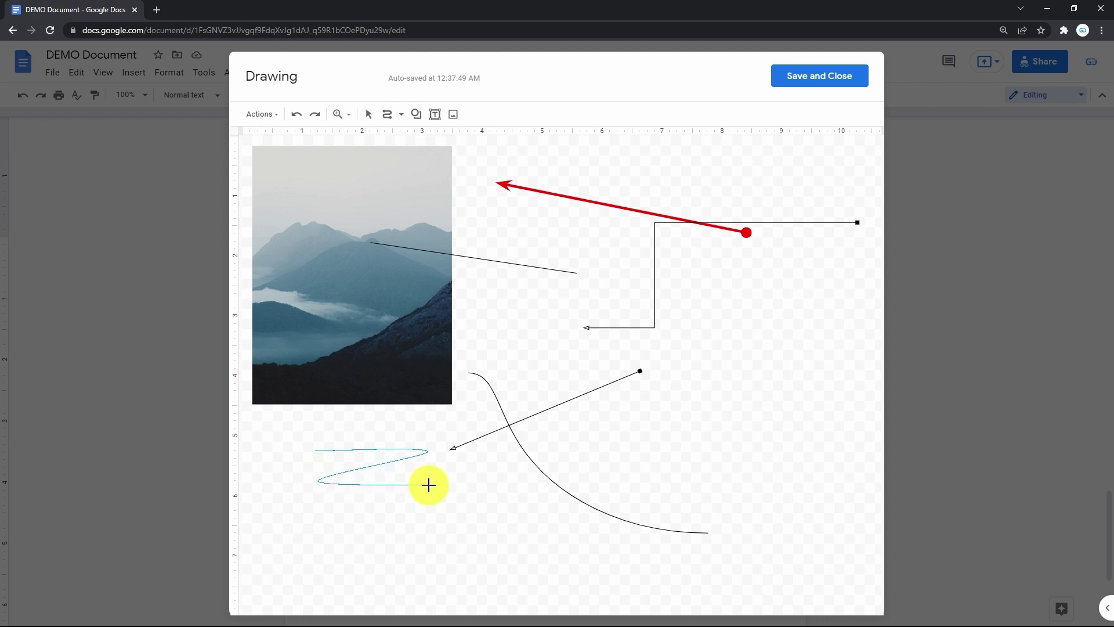
left_click(319, 505)
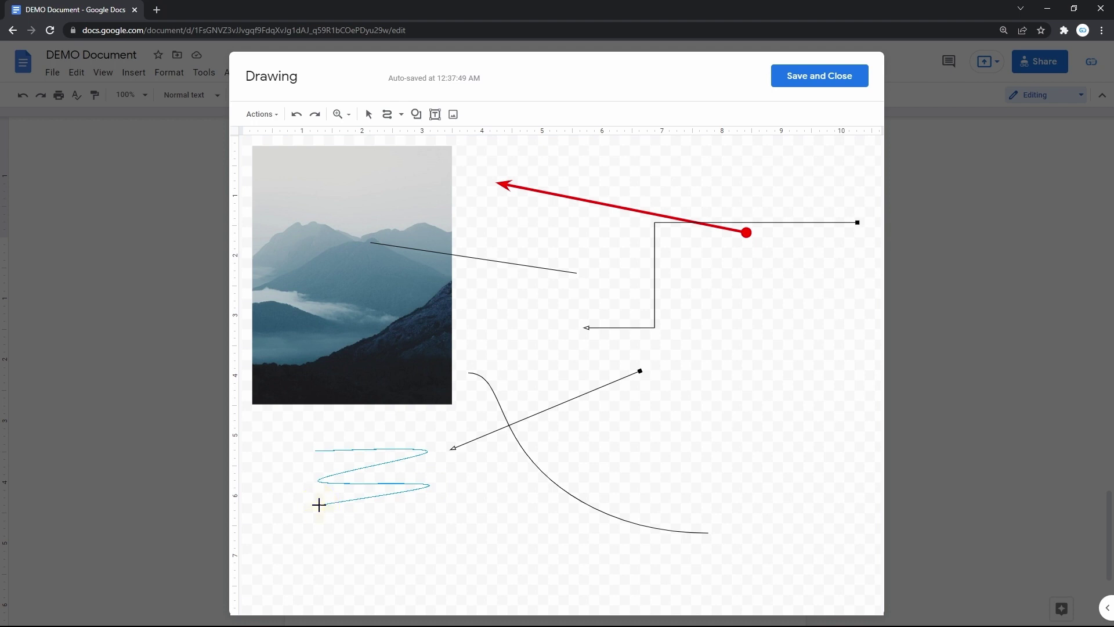
double_click(320, 505)
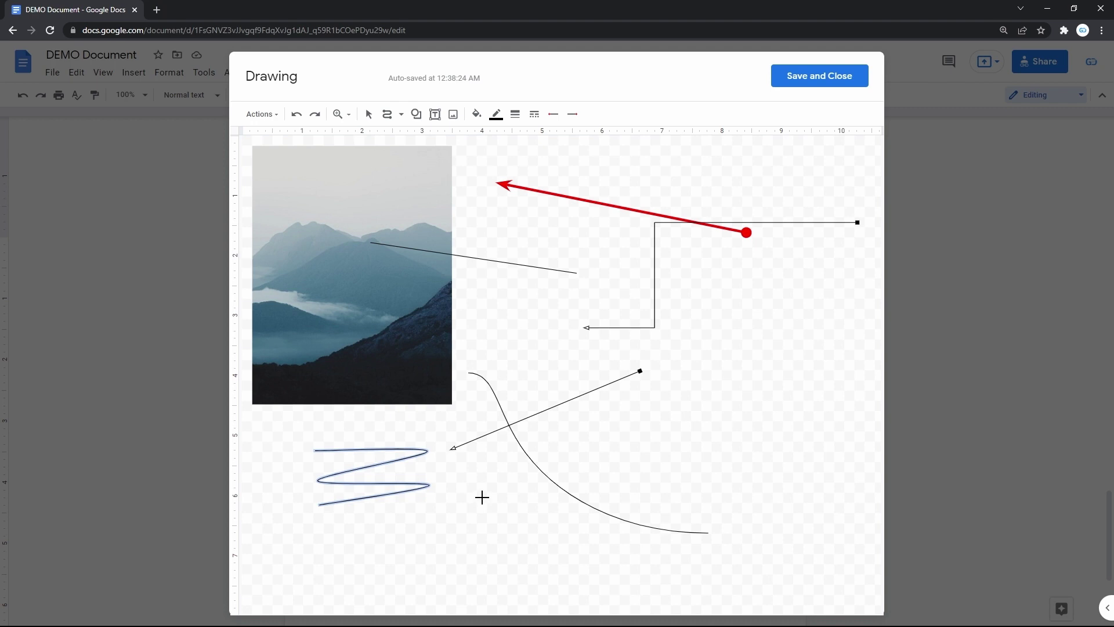
left_click(402, 118)
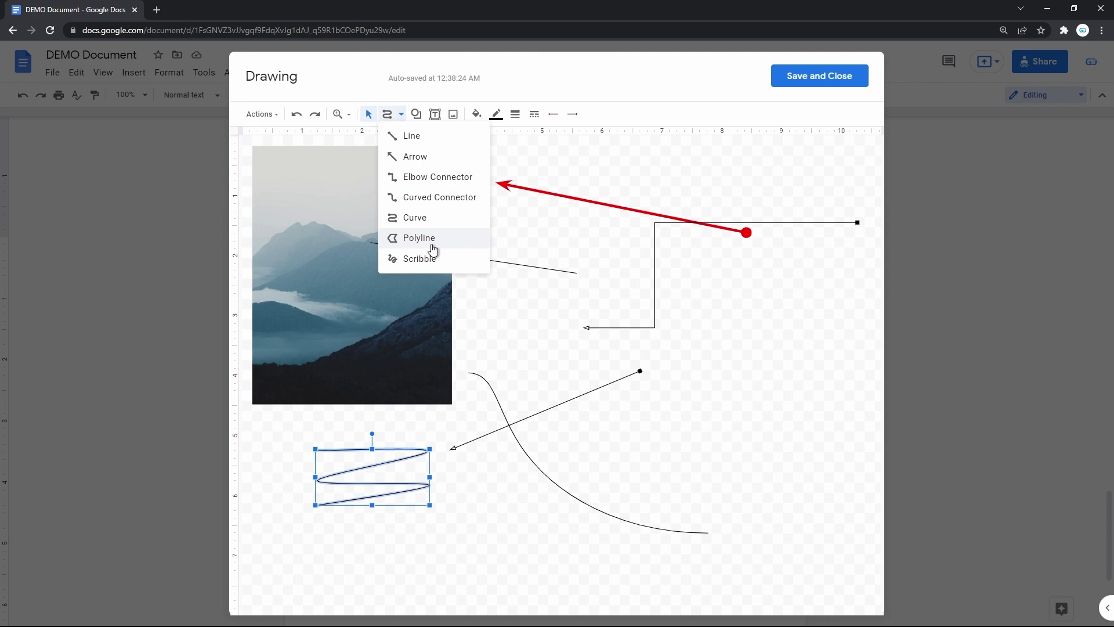
- Draw a freehand scribble across the canvas and shift it up and to the right
left_click(420, 258)
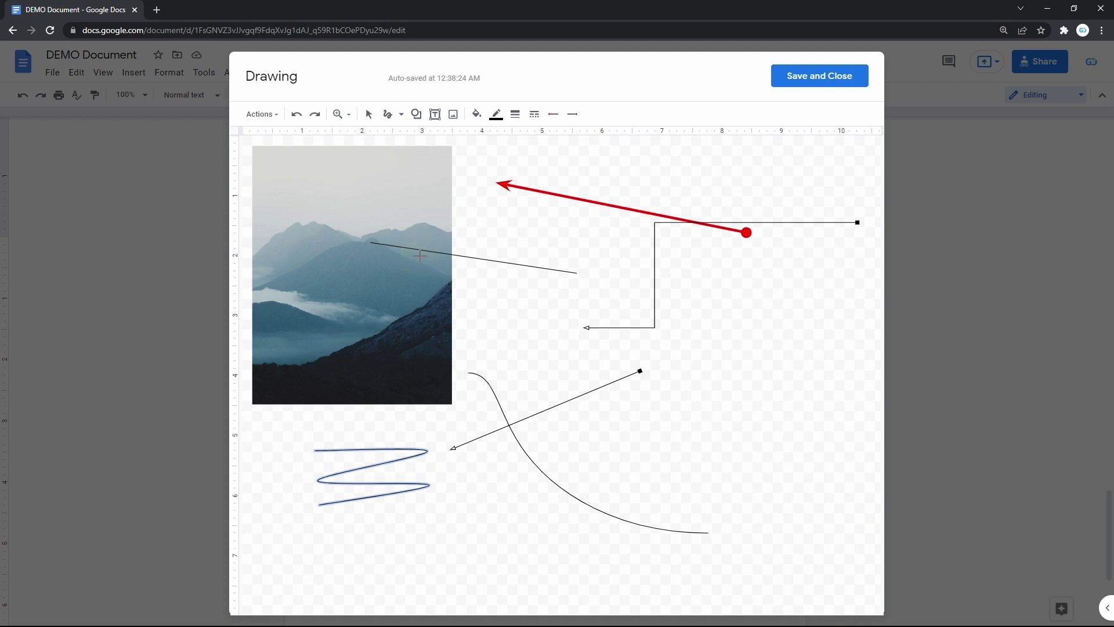
mouse_move(480, 256)
left_mouse_down()
mouse_move(570, 296)
mouse_move(488, 391)
mouse_move(685, 311)
left_mouse_up()
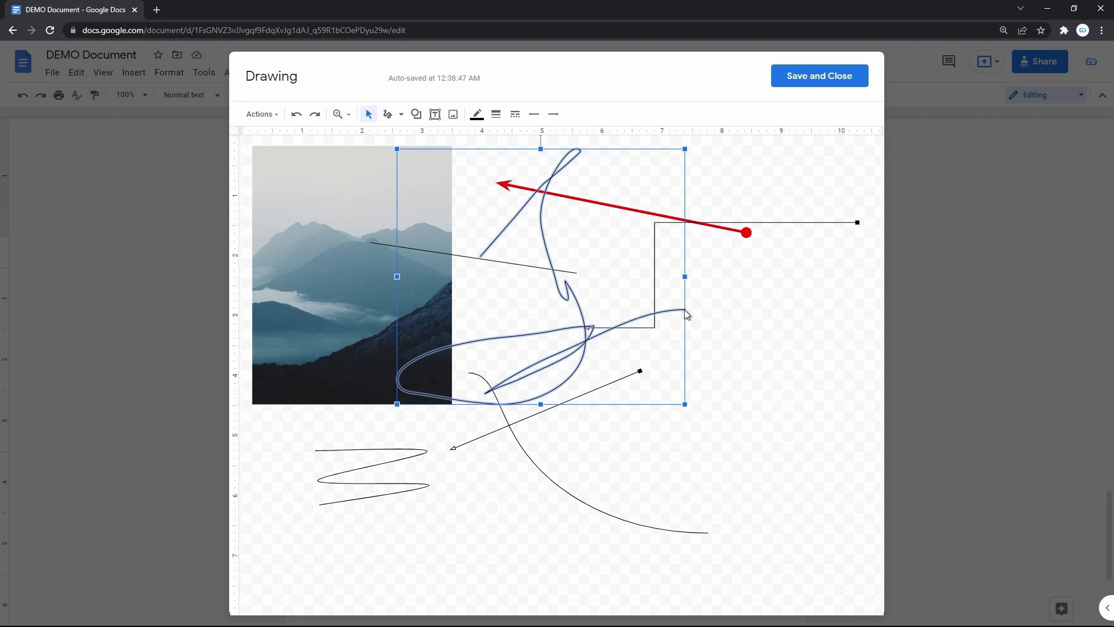
left_click(568, 443)
mouse_move(561, 326)
left_mouse_down()
mouse_move(607, 300)
mouse_move(583, 363)
left_mouse_up()
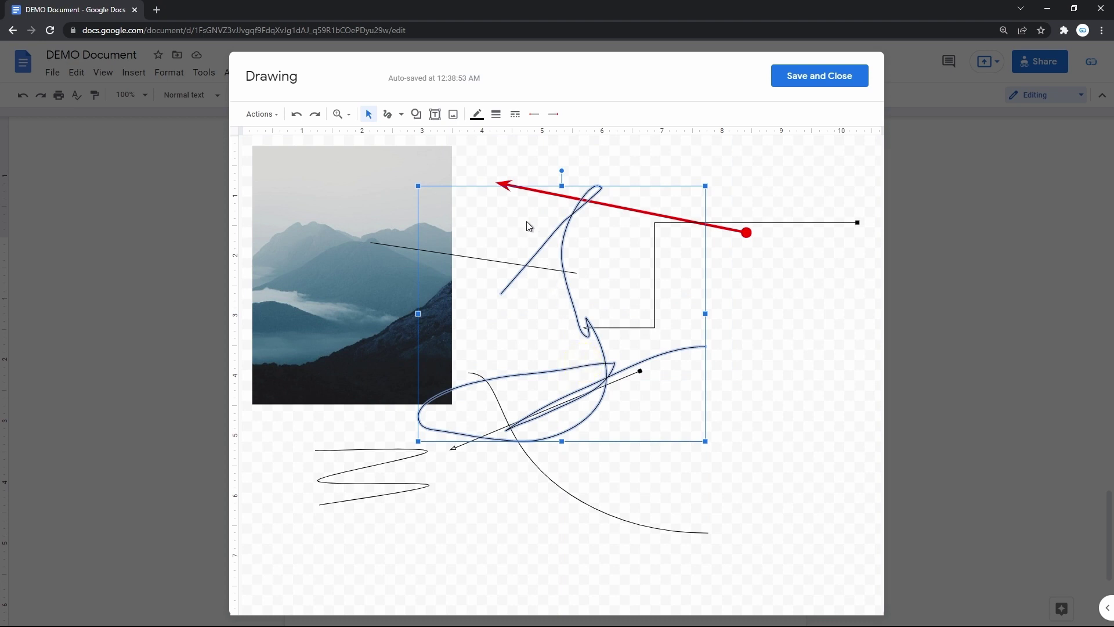
- Give the scribble a 4px red line ending in an arrowhead
left_click(495, 115)
left_click(504, 198)
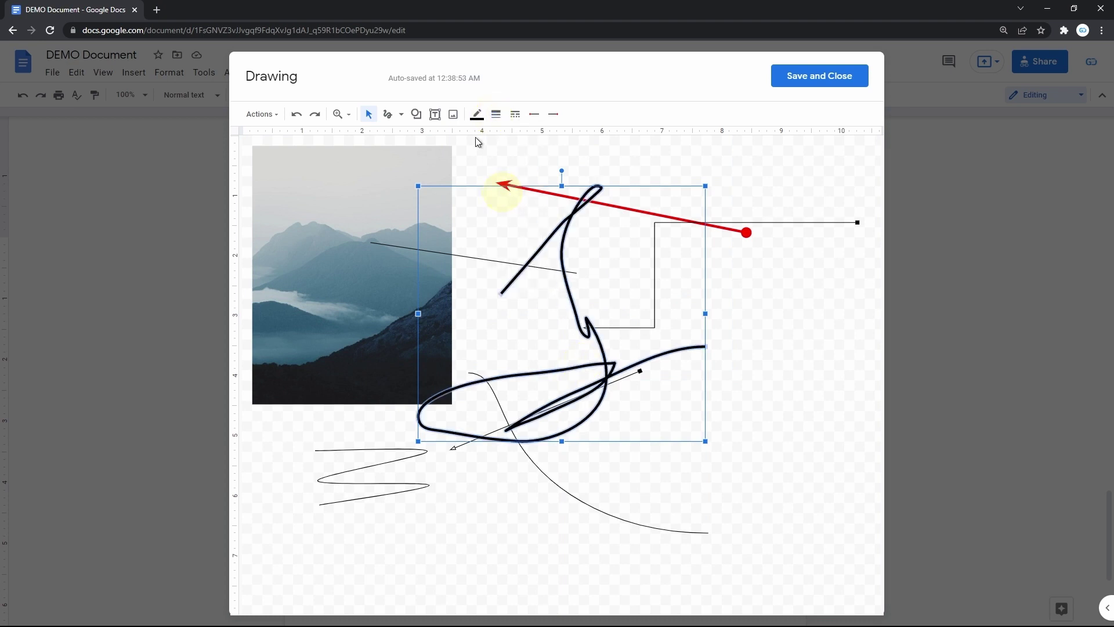
left_click(477, 114)
left_click(496, 194)
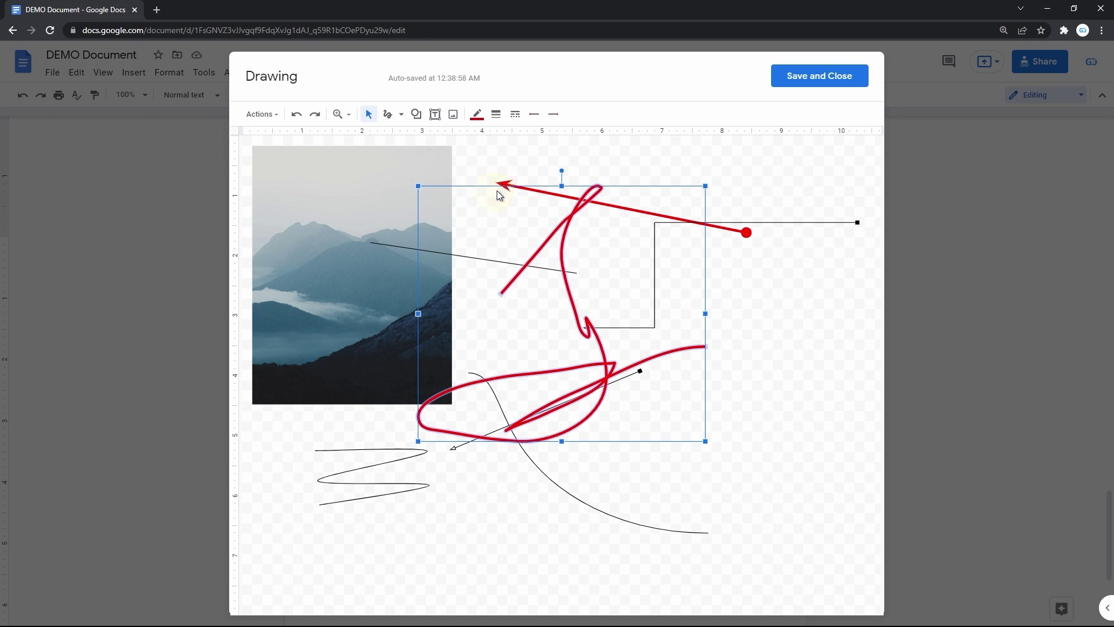
left_click(553, 114)
left_click(562, 156)
- Save and close the drawing so it is inserted into the DEMO Document
left_click(793, 86)
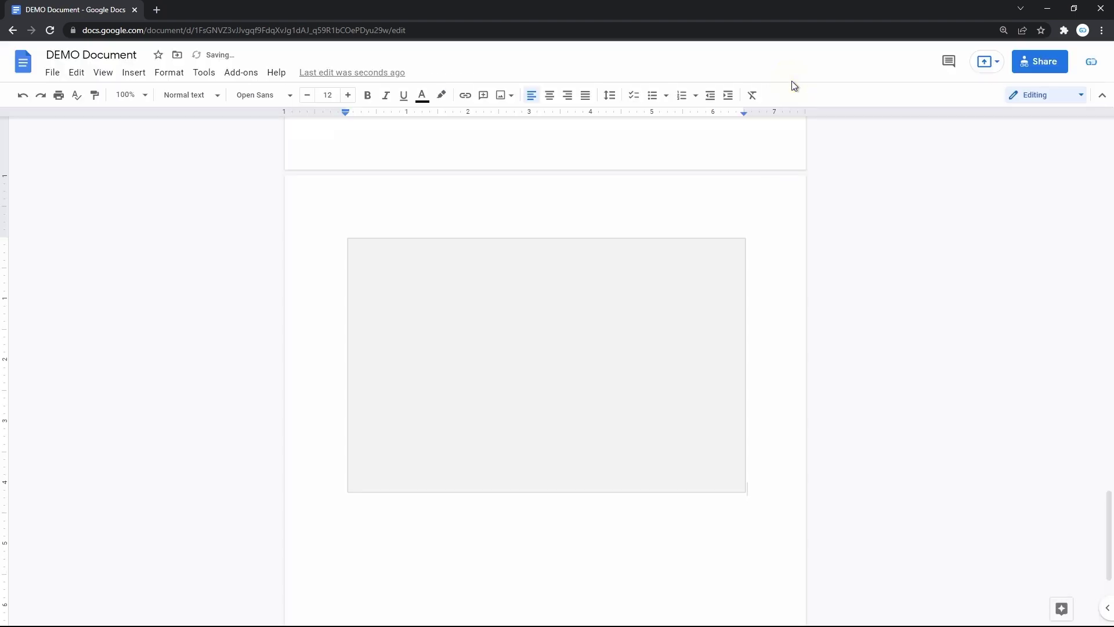